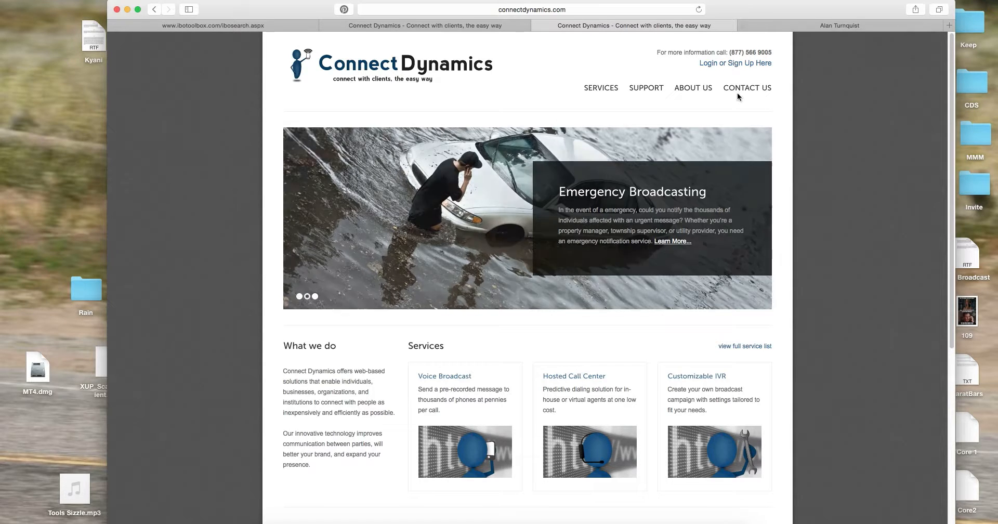
Go from the public home page to the login page and sign in with the saved credentials
click(730, 65)
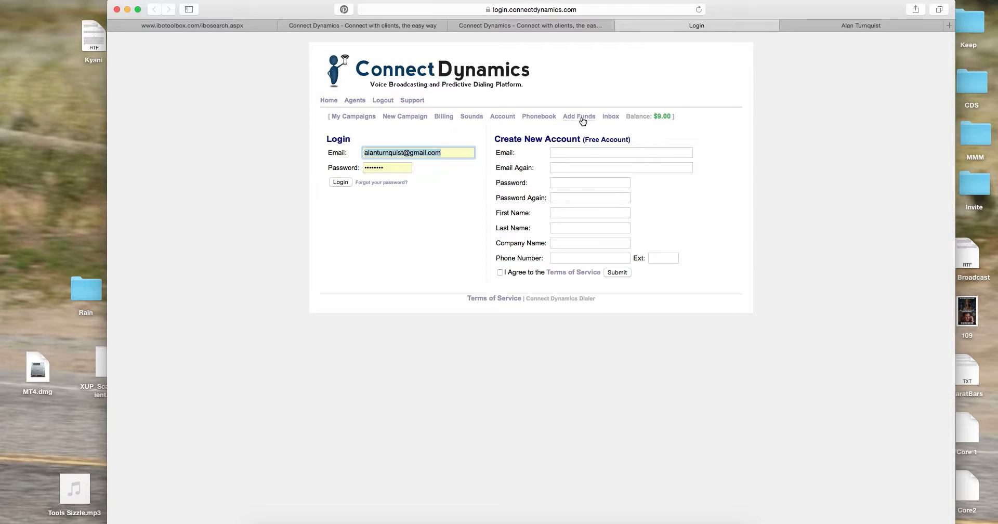
click(340, 182)
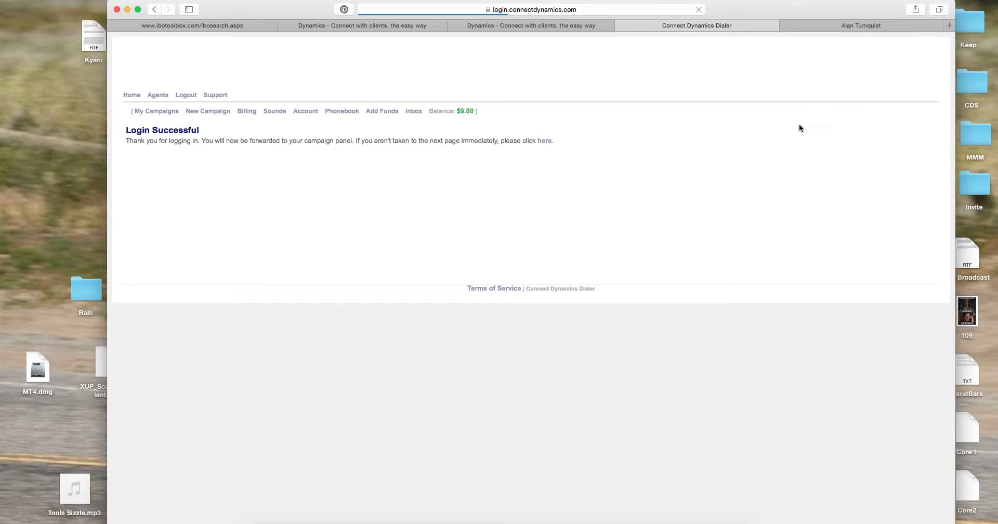
Wait for the login redirect to load My Campaigns, listing 93 campaigns
drag(771, 11, 775, 8)
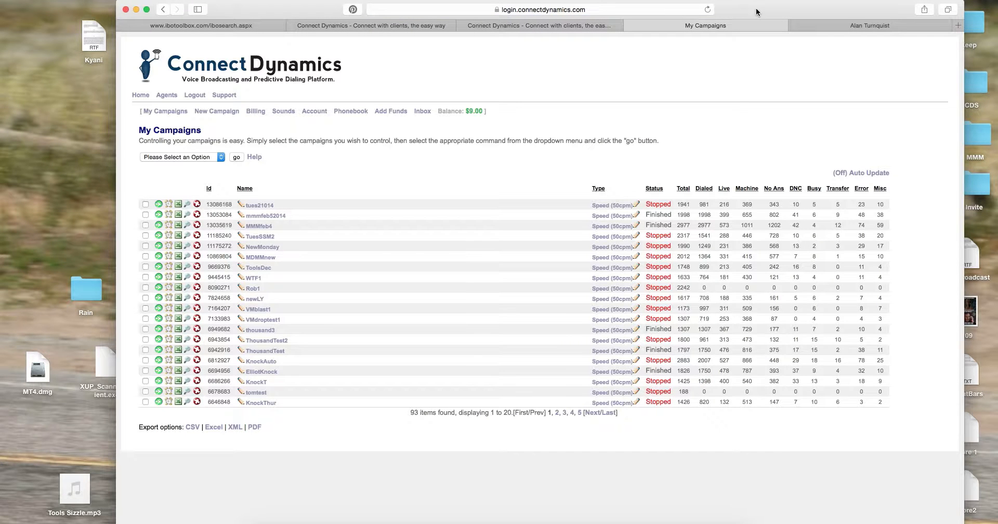
drag(756, 8, 761, 9)
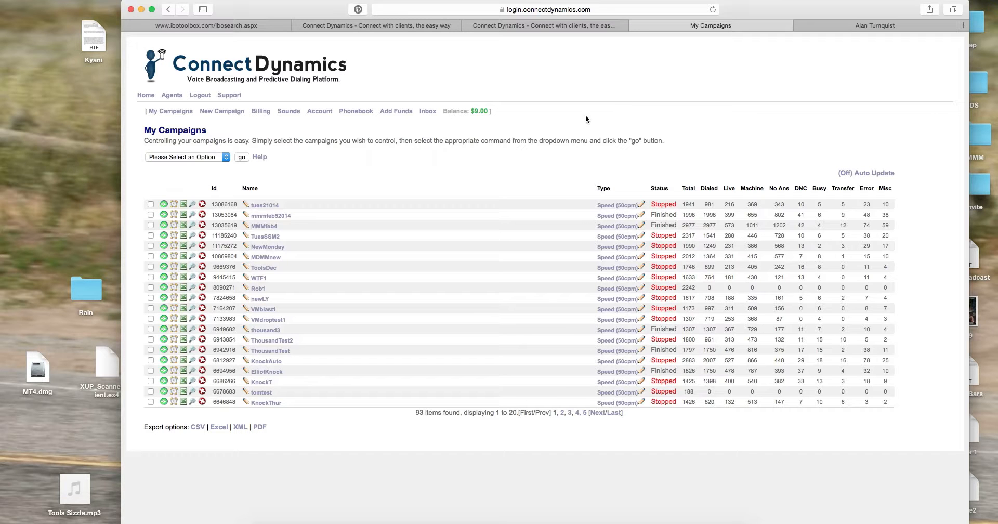
Open the Add Funds page and leave the top-up amount at $10
click(396, 111)
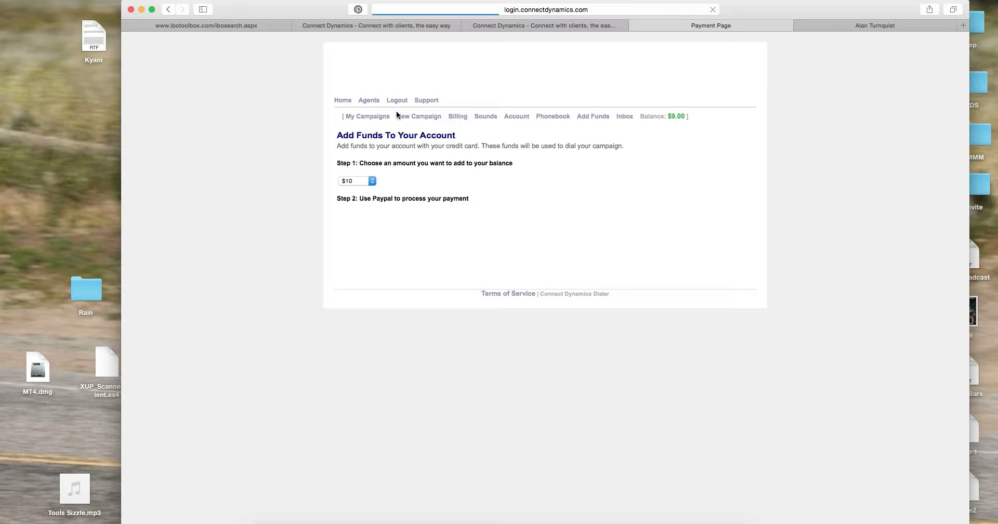
click(372, 182)
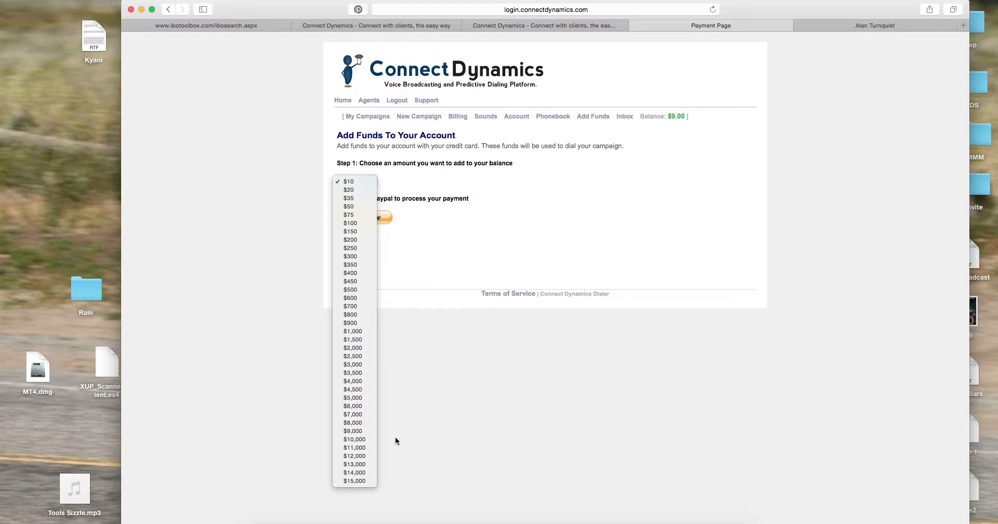
click(672, 196)
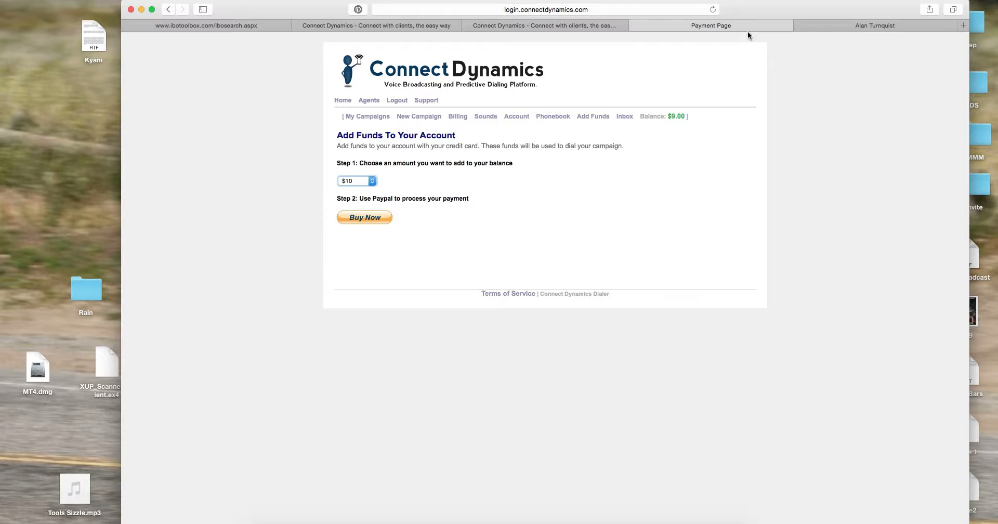
Return to the Connect Dynamics home page and sign in to the account again
drag(755, 7, 750, 5)
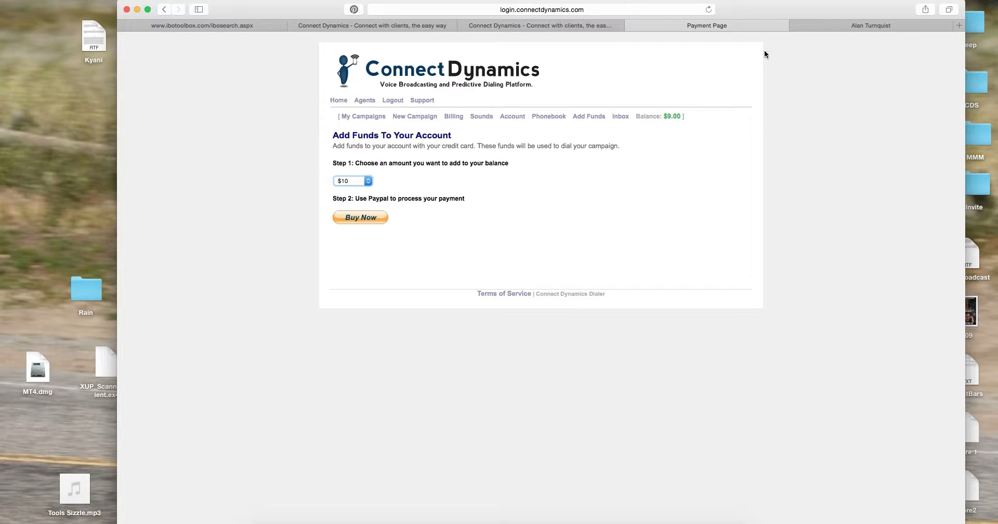
drag(783, 9, 785, 9)
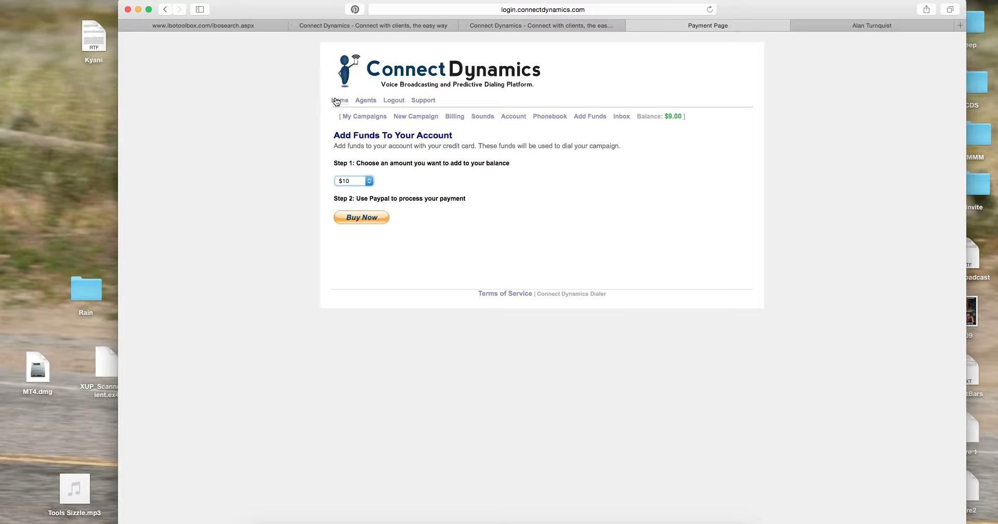
click(336, 100)
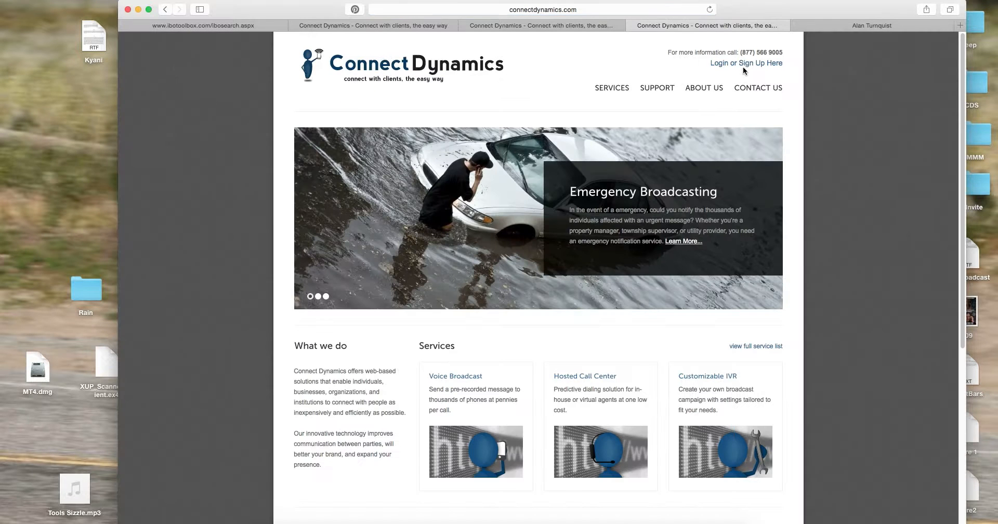
click(727, 62)
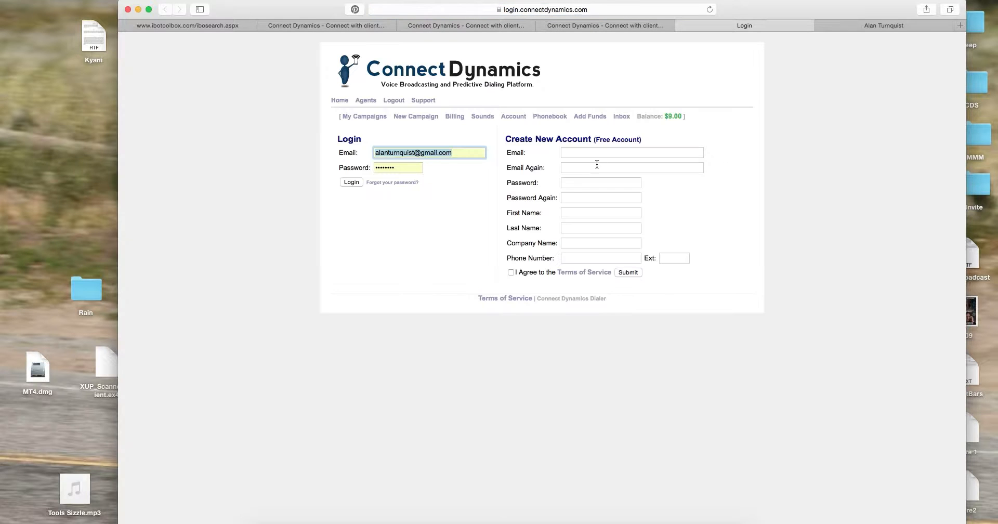
click(351, 182)
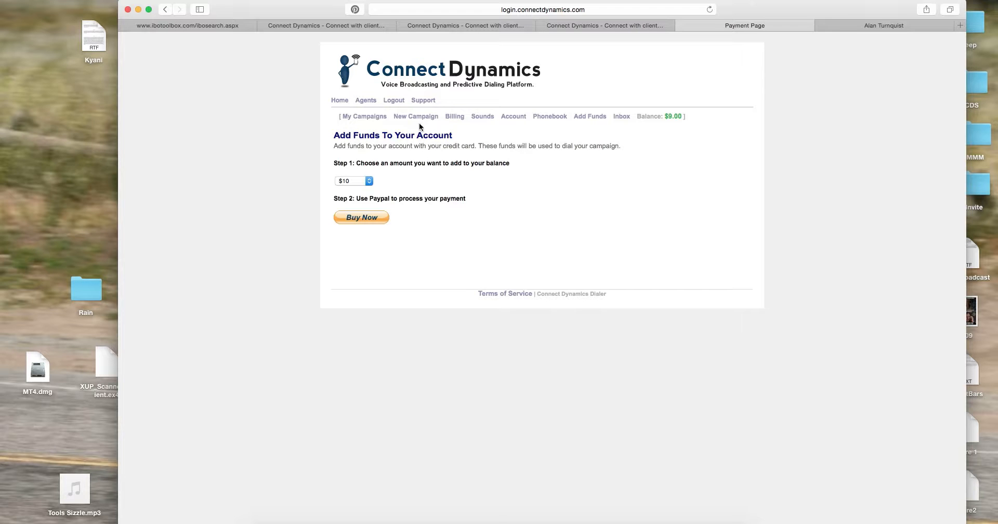
Review the My Sounds file list, then bring up a blank New Campaign form
click(482, 116)
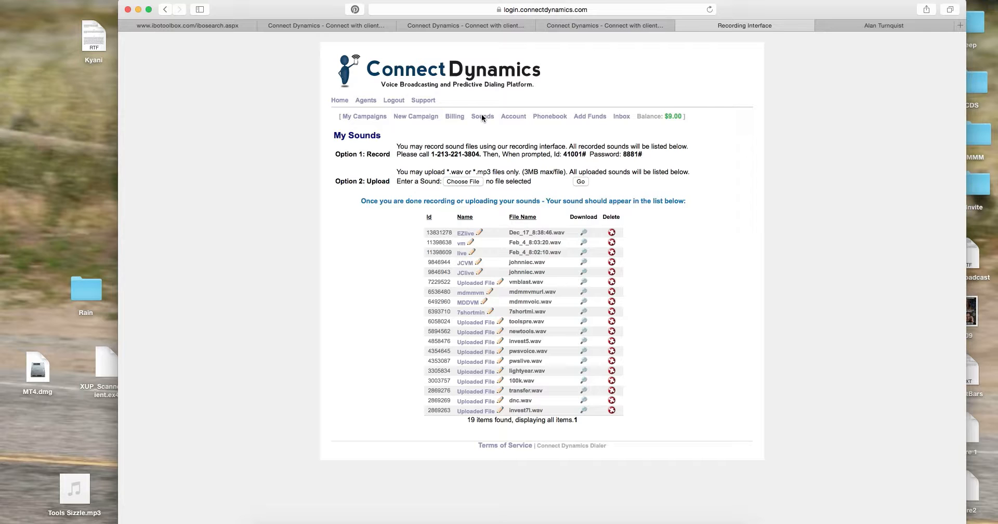
drag(748, 11, 749, 11)
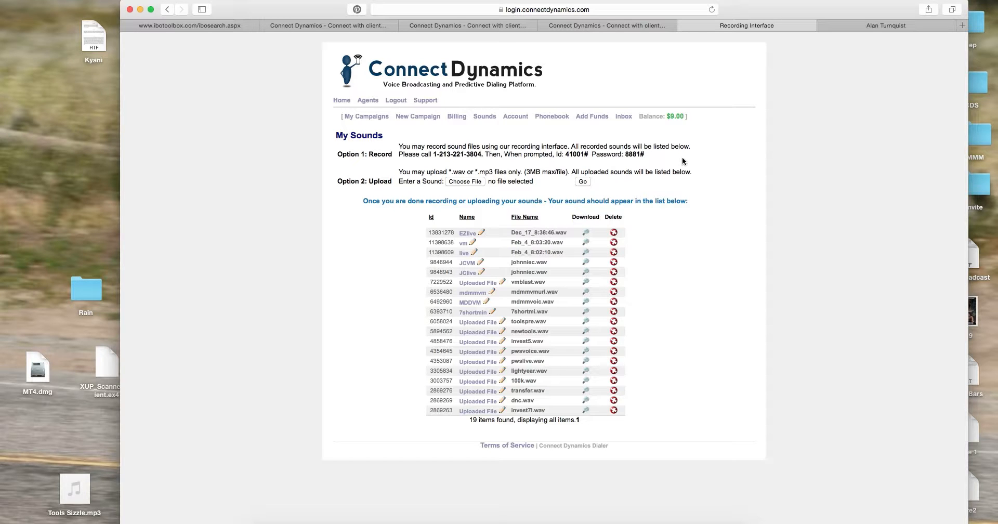
drag(758, 13, 754, 8)
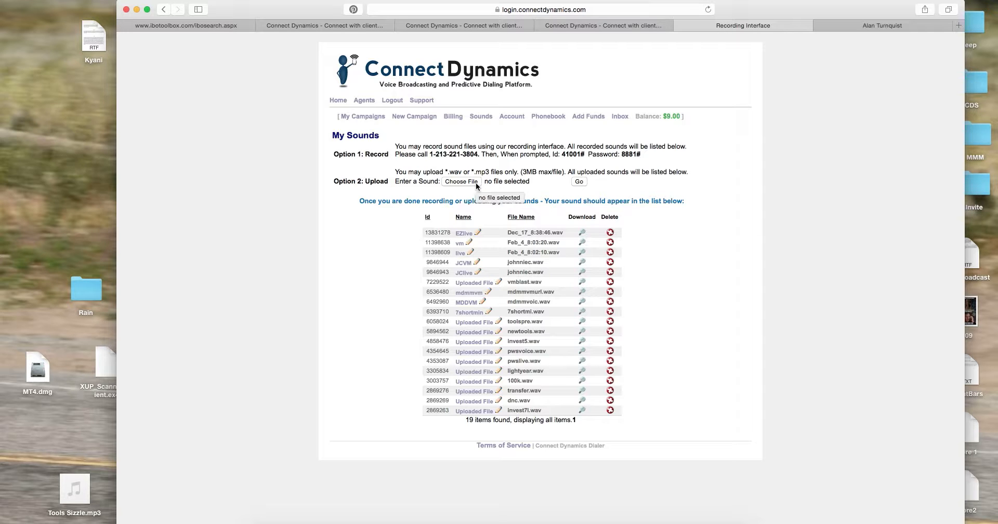
drag(780, 13, 788, 13)
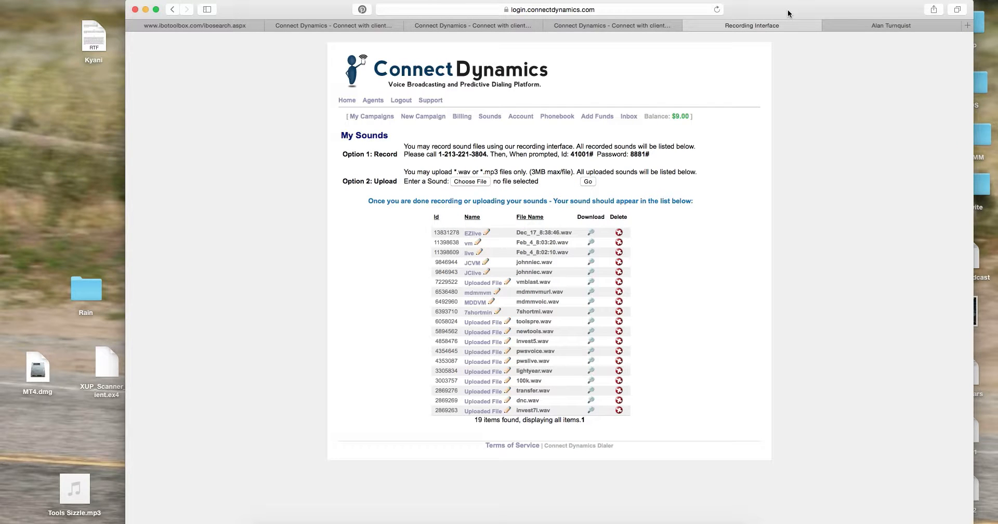
drag(788, 13, 787, 11)
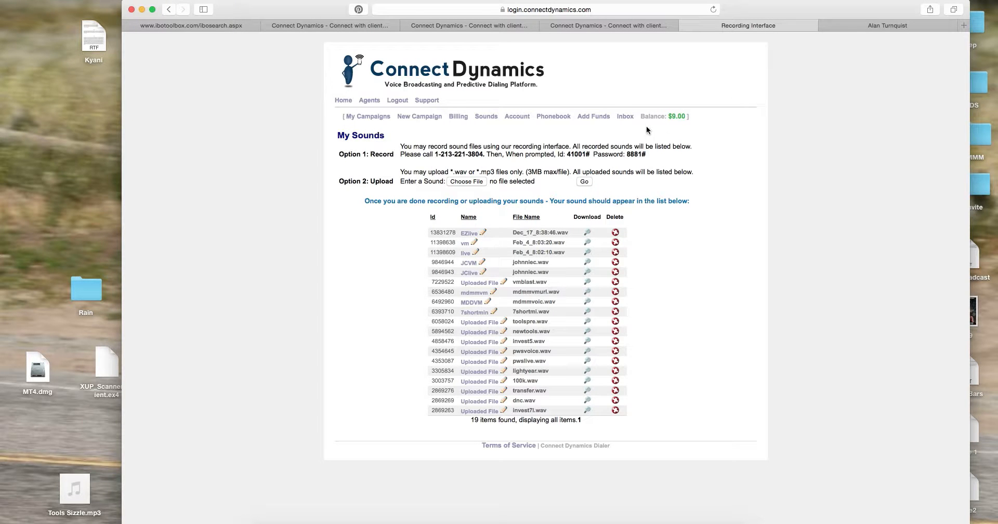
click(418, 118)
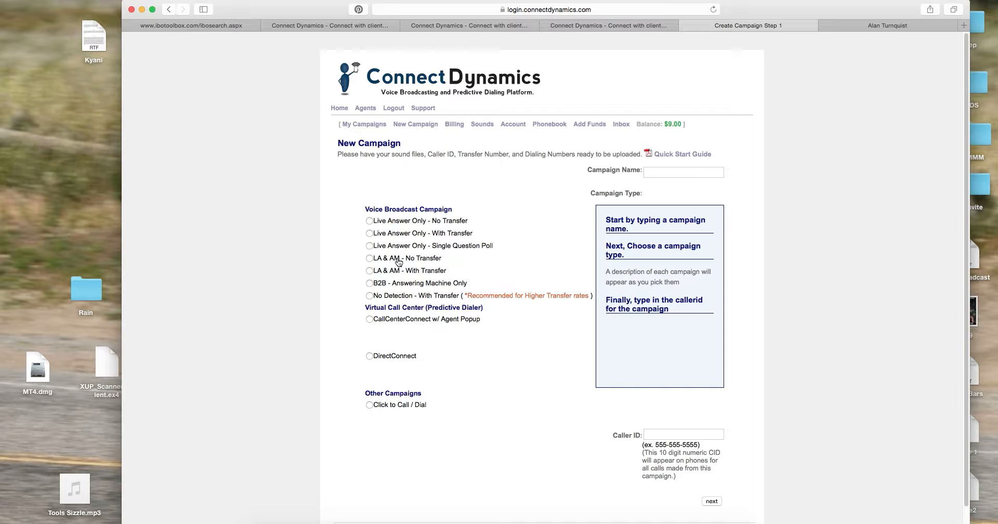
Make the campaign type LA & AM - With Transfer, name it Demo, and enter the caller ID number
click(419, 273)
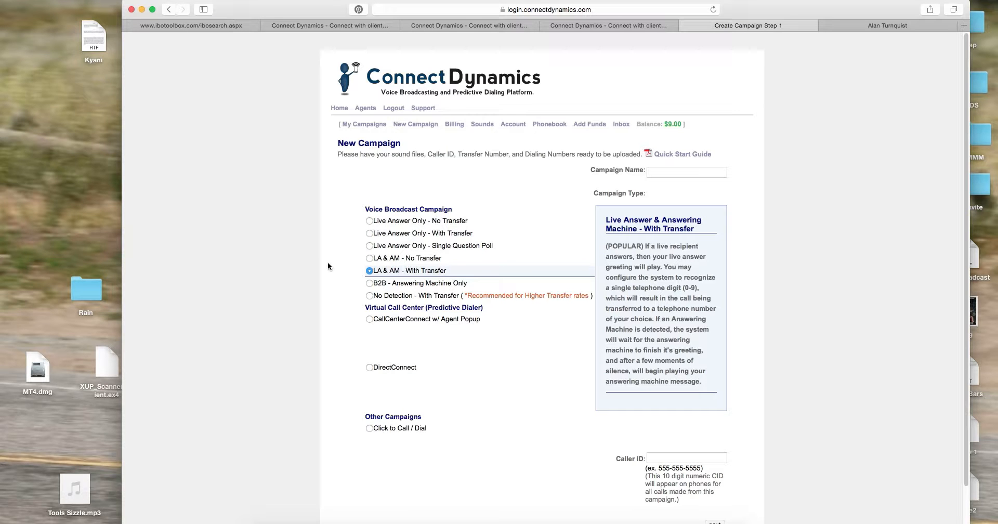
click(691, 172)
text(F)
key(BackSpace)
text(Demo)
click(683, 458)
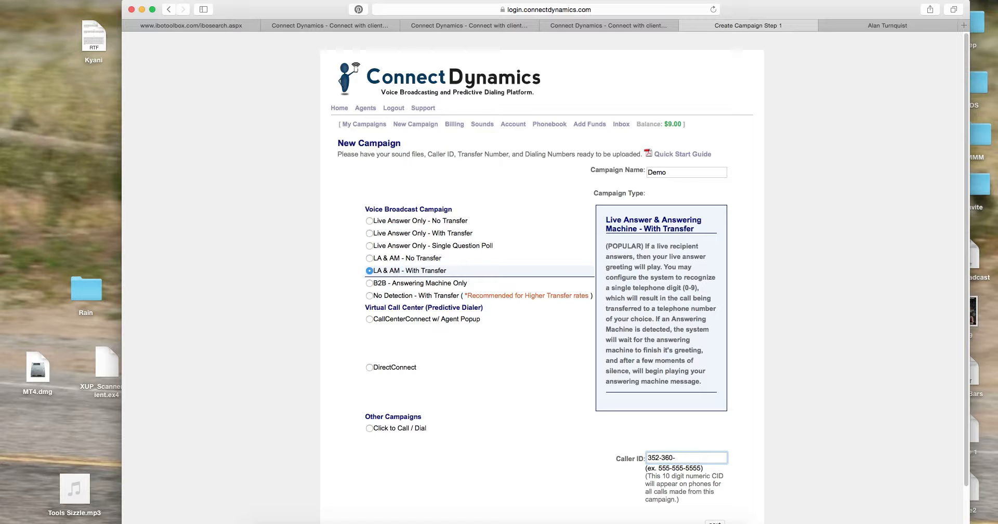
scroll(955, 281, down, 2)
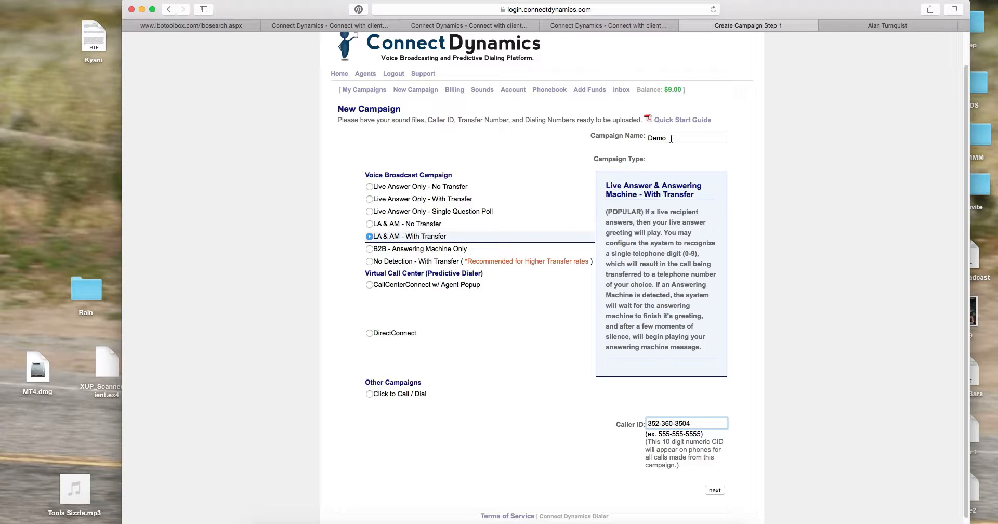
Advance to Create Campaign Step 2 and bring up the live-answer sound chooser
click(716, 491)
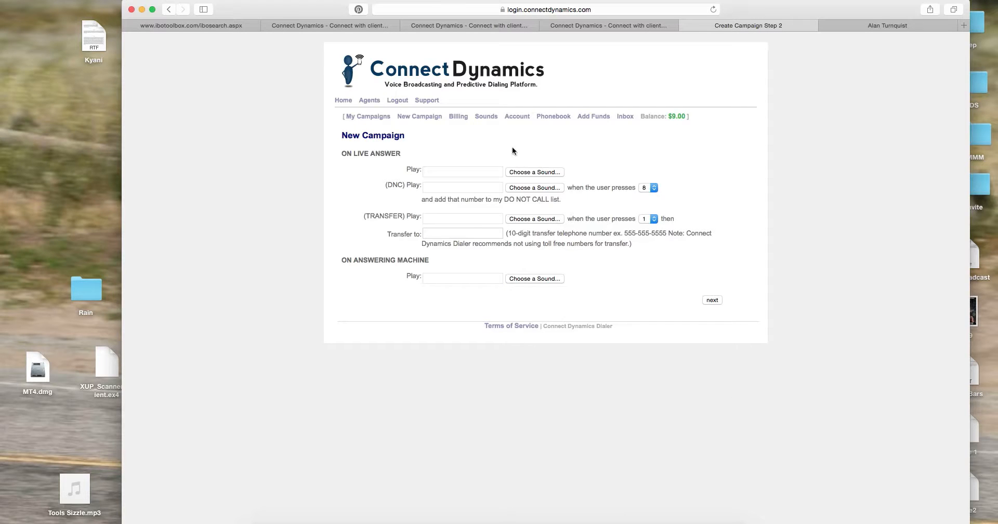
mouse_move(534, 170)
click(528, 171)
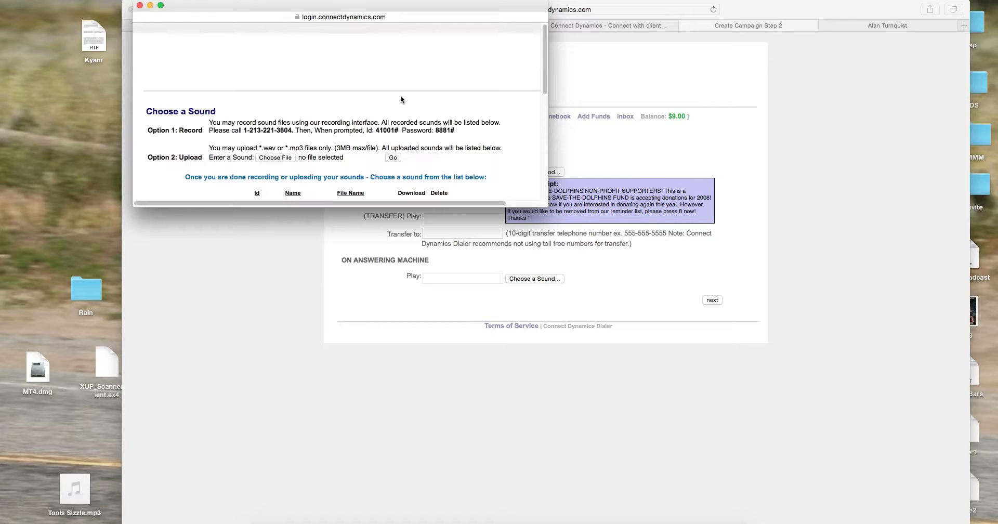
Choose the 'live' sound for the live-answer Play slot
drag(544, 82, 541, 137)
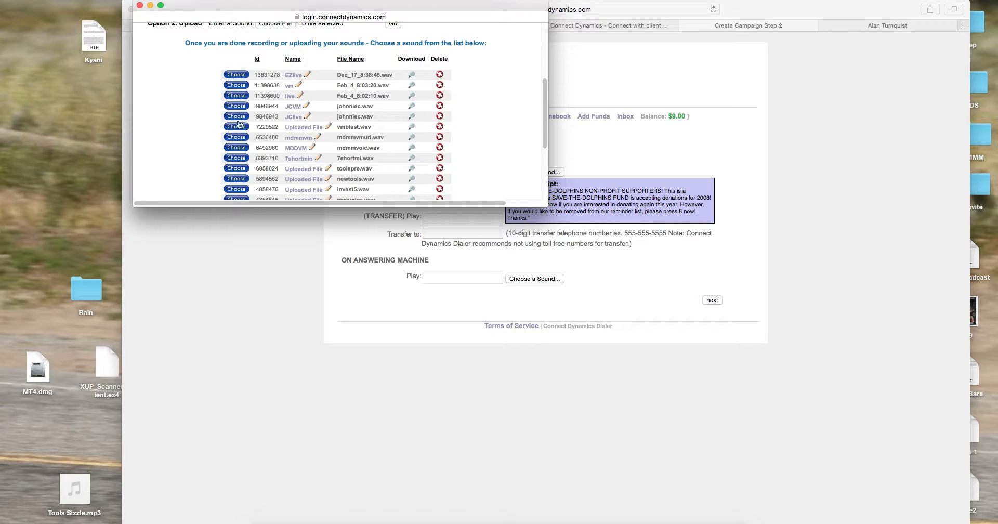
click(238, 97)
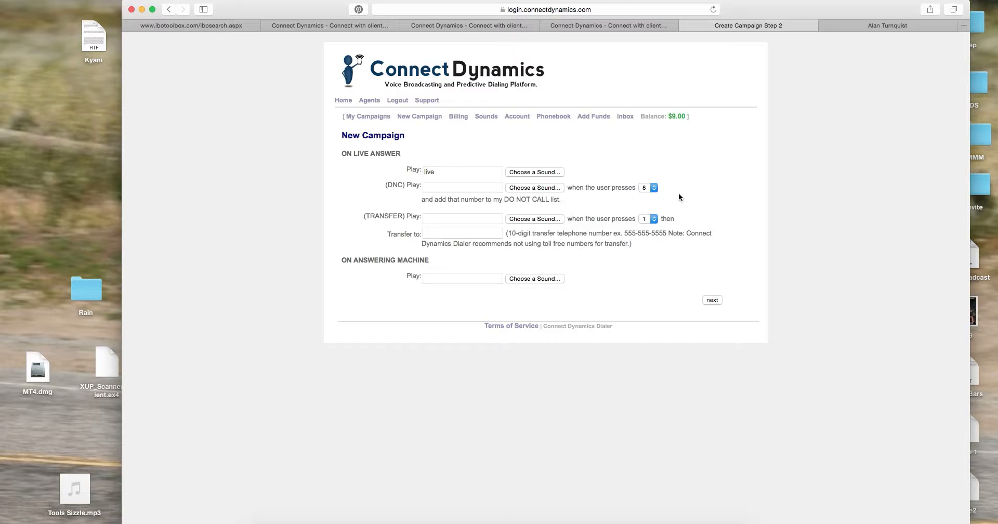
Change the do-not-call keypad digit to 9
click(653, 188)
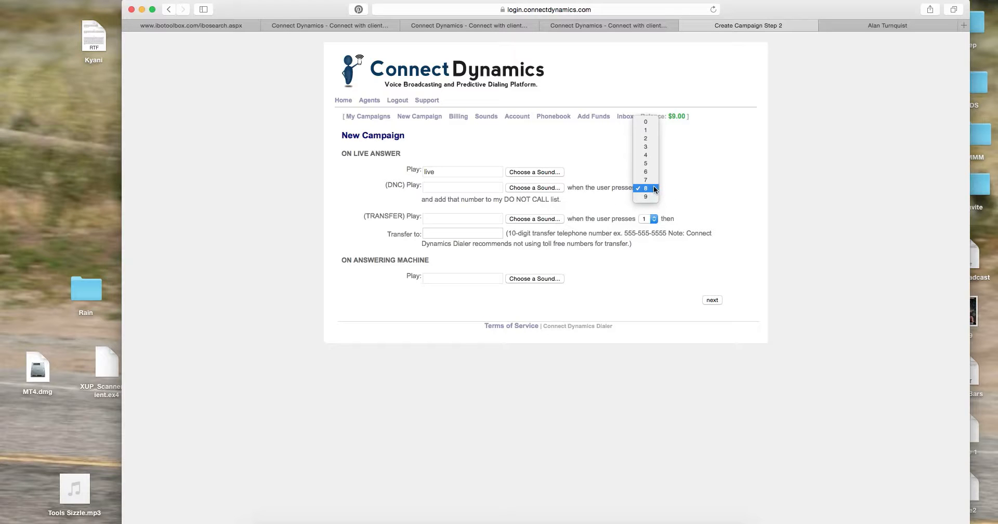
click(649, 189)
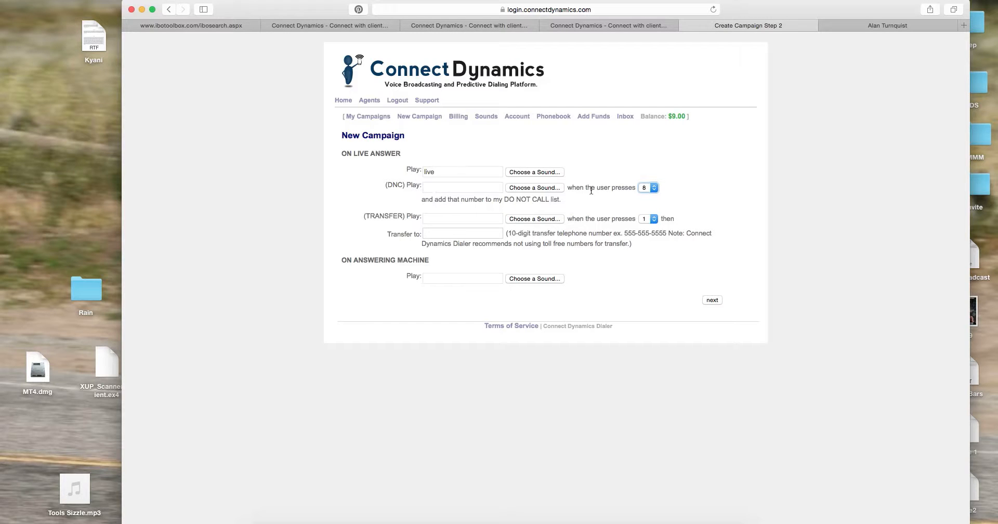
click(653, 187)
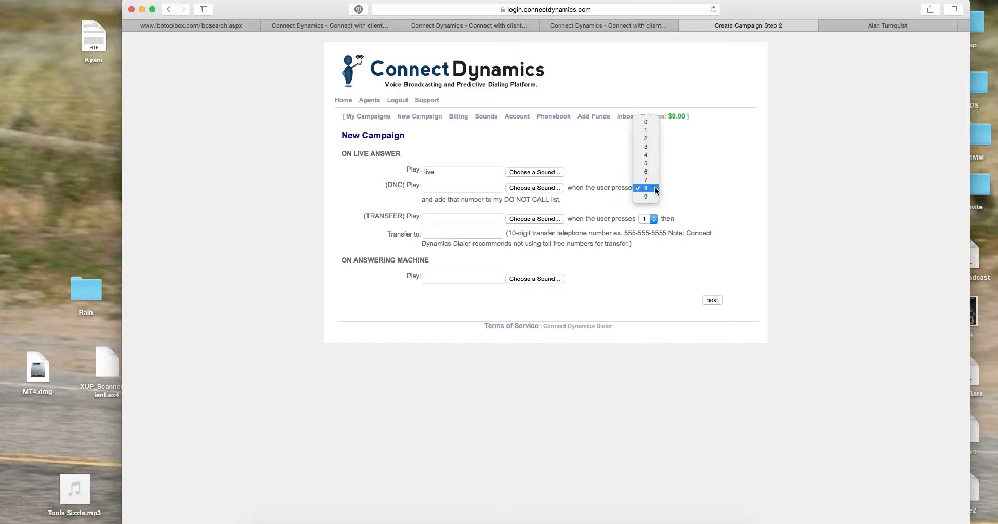
click(729, 199)
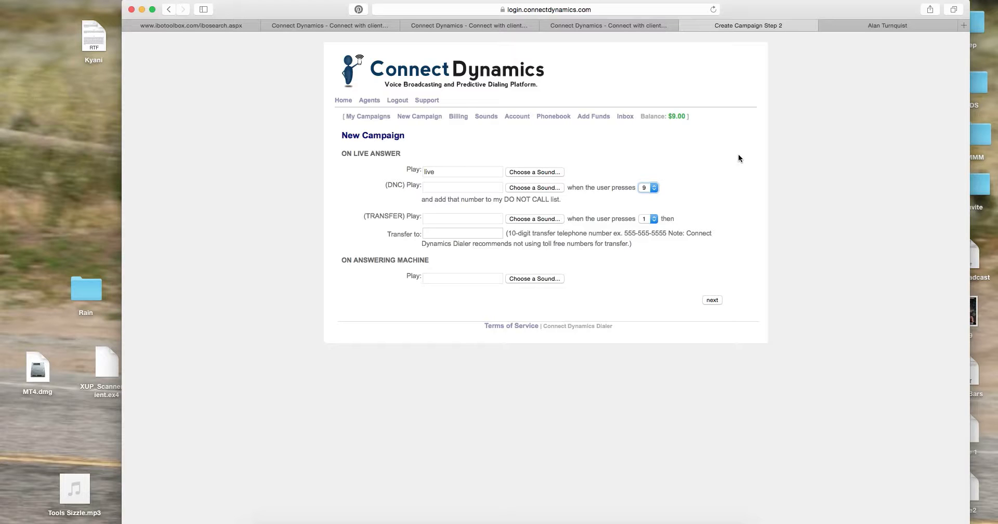
Assign dnc.wav as the do-not-call message
mouse_move(528, 185)
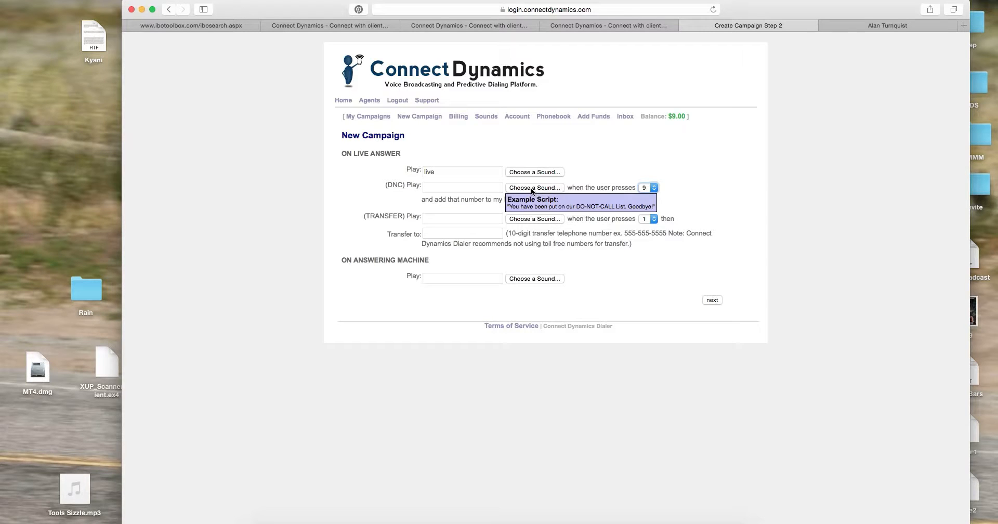
click(528, 186)
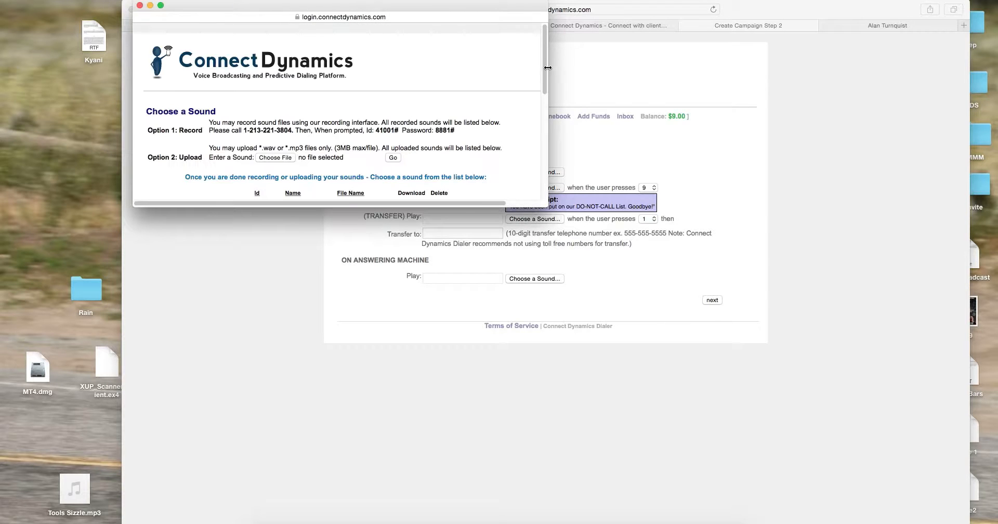
drag(544, 76, 538, 180)
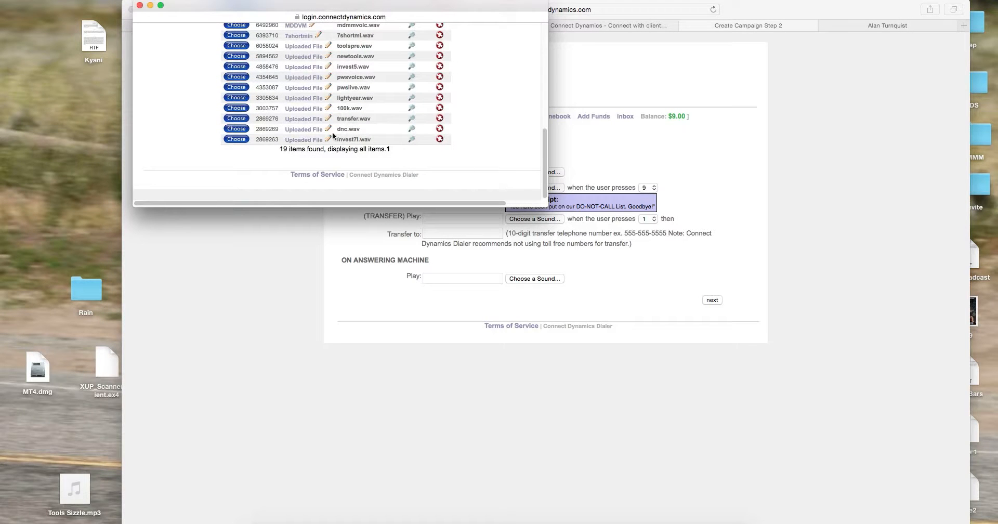
click(237, 129)
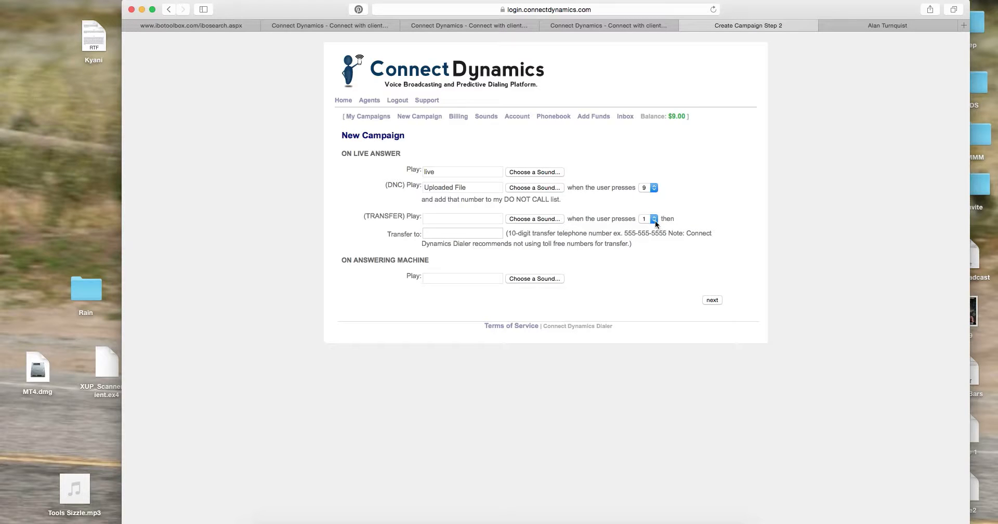
Assign transfer.wav as the transfer message and place the cursor in the Transfer to field
click(540, 219)
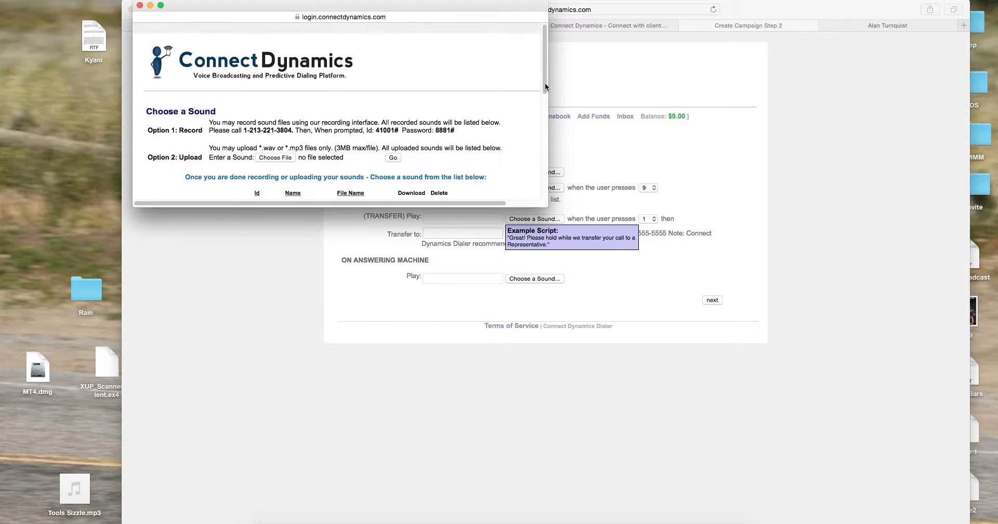
scroll(543, 91, down, 3)
drag(538, 107, 538, 183)
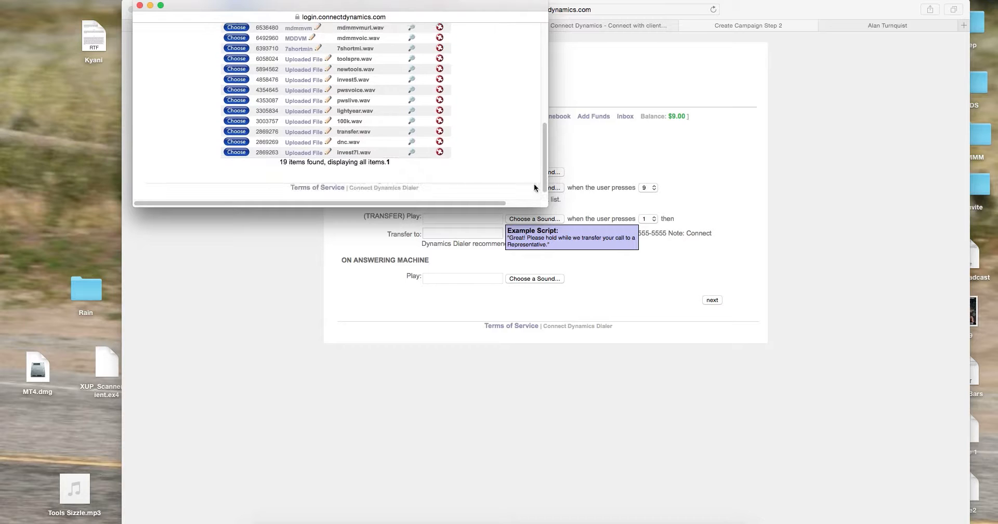
click(235, 131)
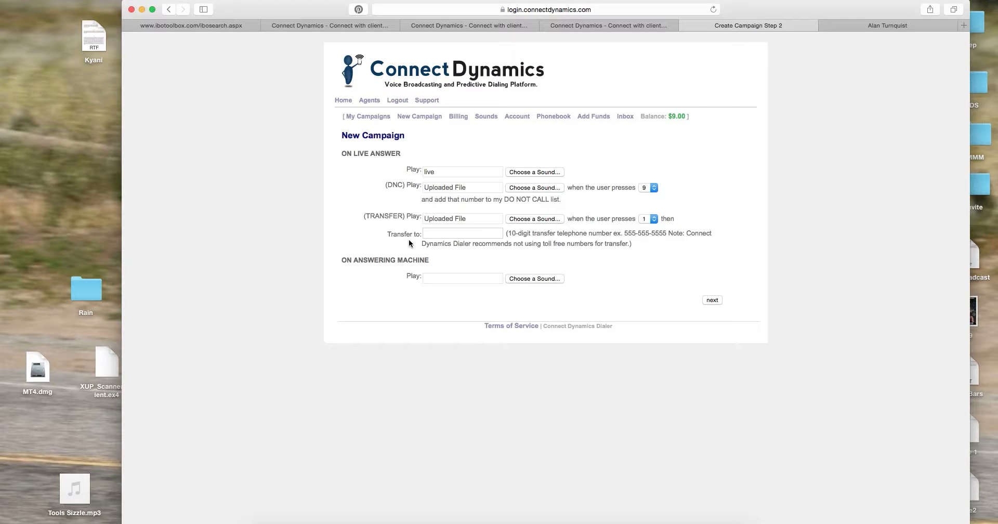
click(473, 232)
Enter the transfer phone number, set mdmmvm as the answering-machine sound, and continue to testing
text(352-555-1212)
click(446, 279)
click(535, 279)
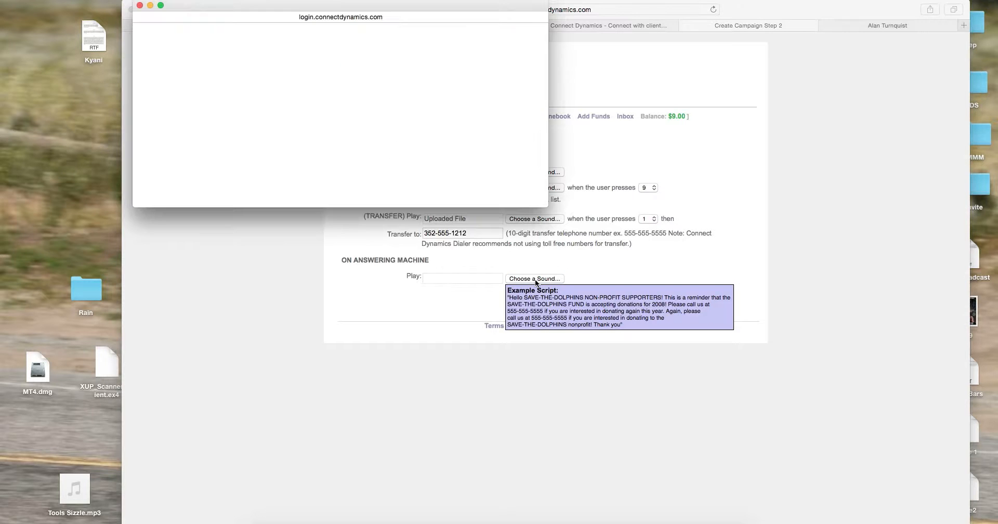
drag(542, 61, 542, 136)
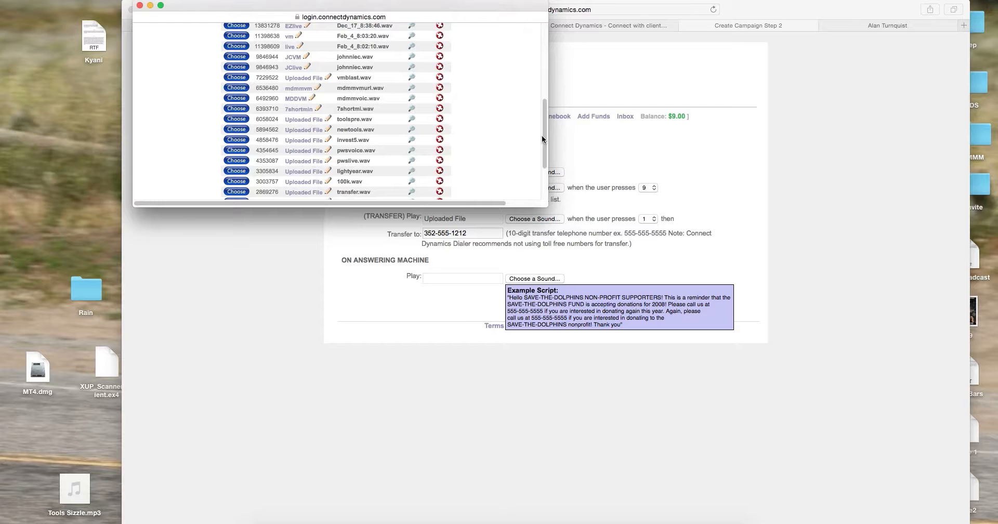
click(236, 87)
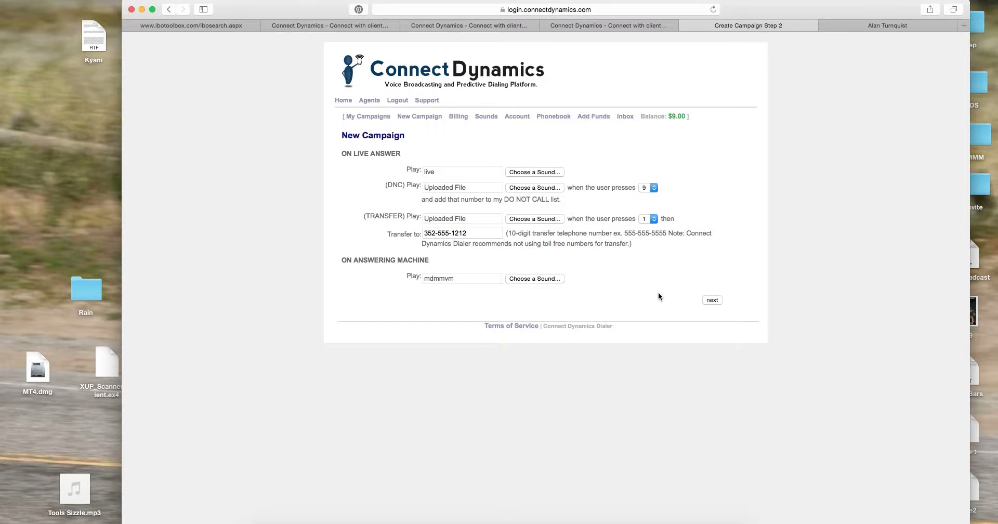
click(712, 300)
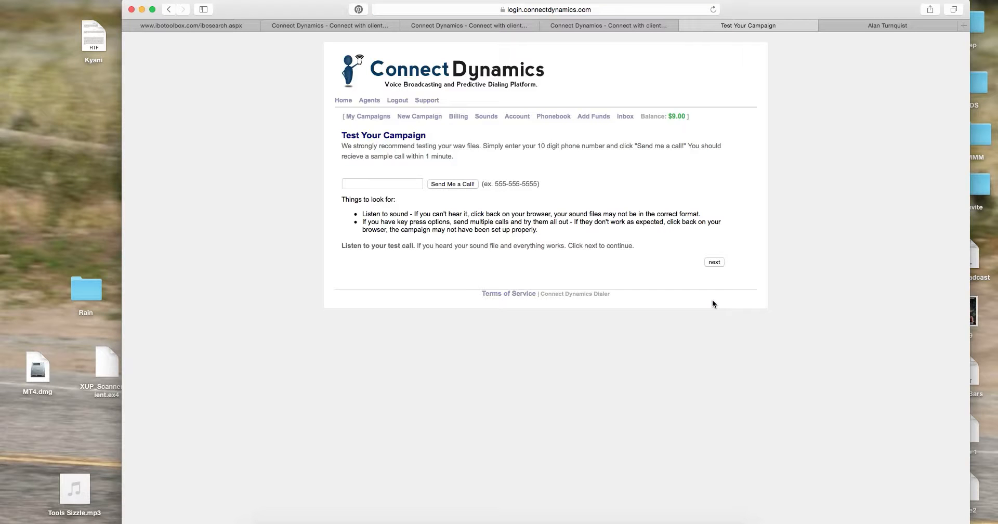
Skip the Send Me a Call test and continue to campaign step 3
mouse_move(821, 9)
mouse_down()
mouse_move(794, 9)
mouse_move(815, 8)
mouse_up()
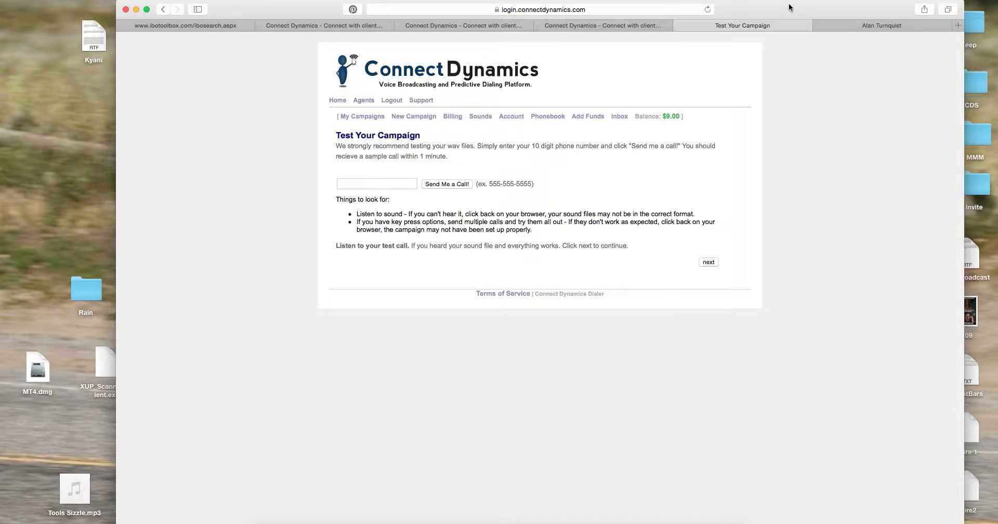
drag(789, 7, 778, 11)
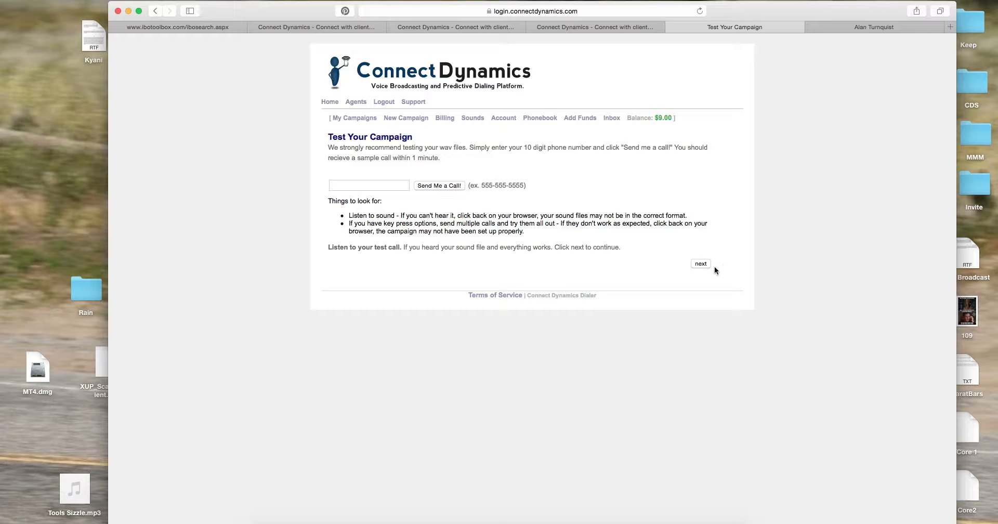
click(700, 263)
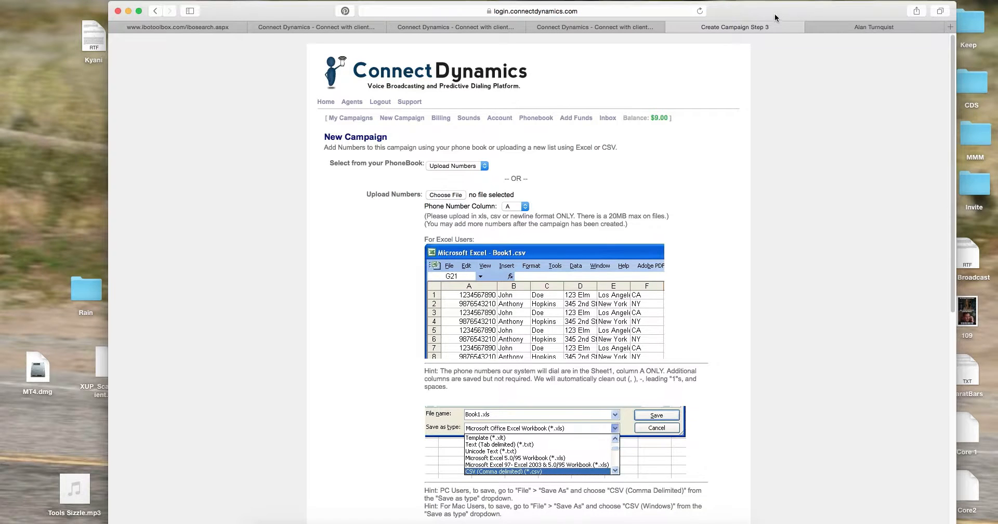
drag(774, 16, 776, 12)
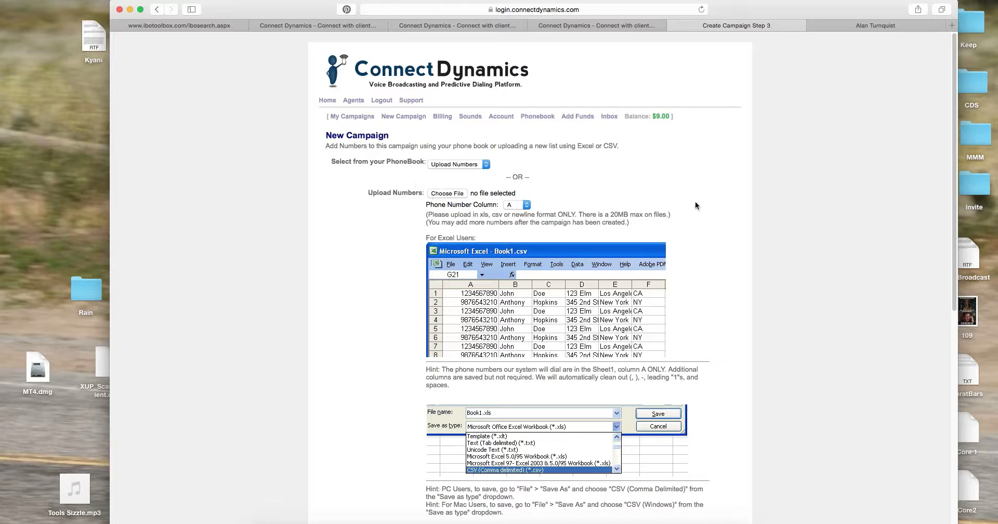
drag(840, 13, 785, 10)
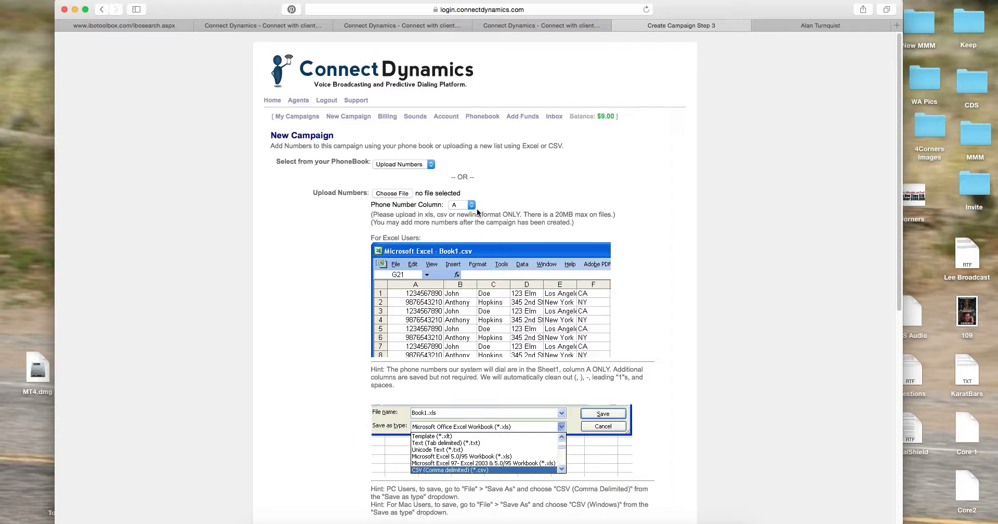
drag(770, 12, 552, 11)
drag(806, 200, 802, 189)
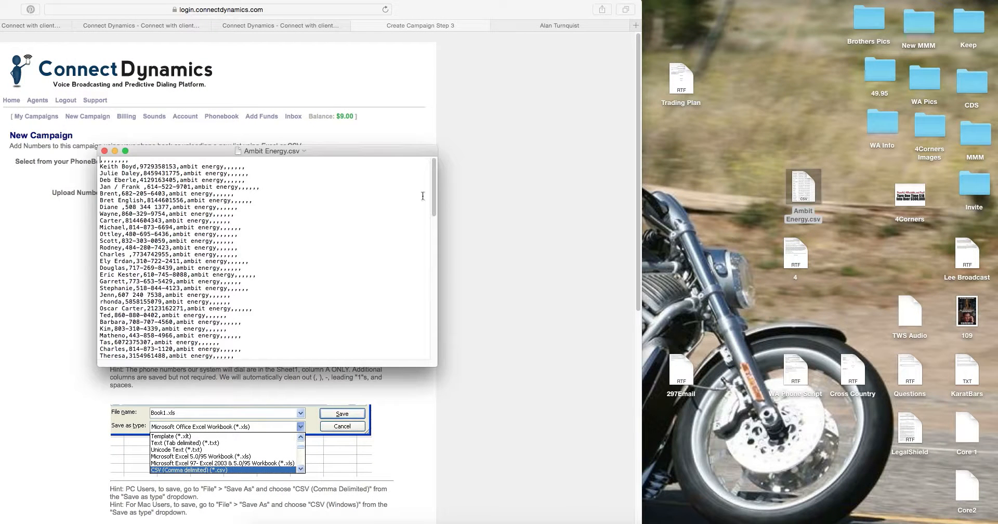
drag(336, 152, 360, 150)
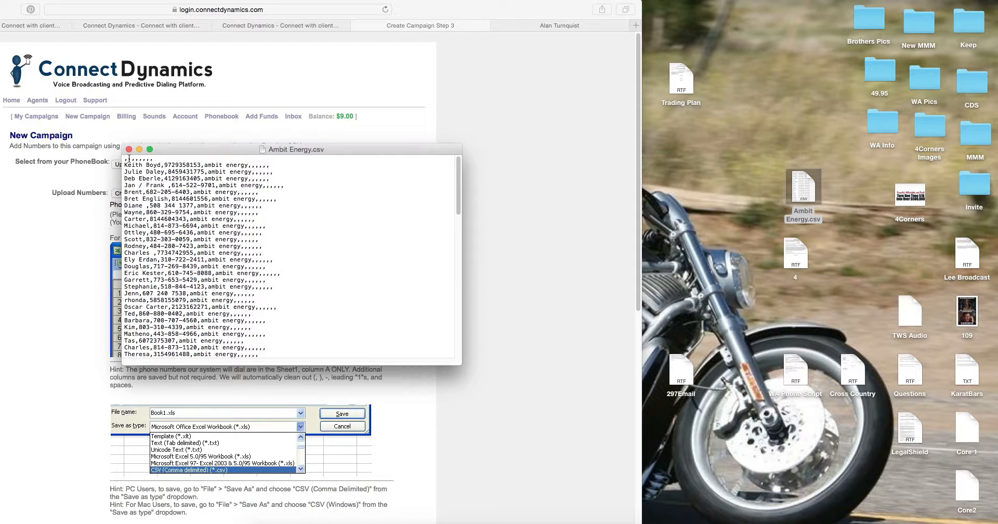
click(129, 150)
drag(470, 5, 735, 5)
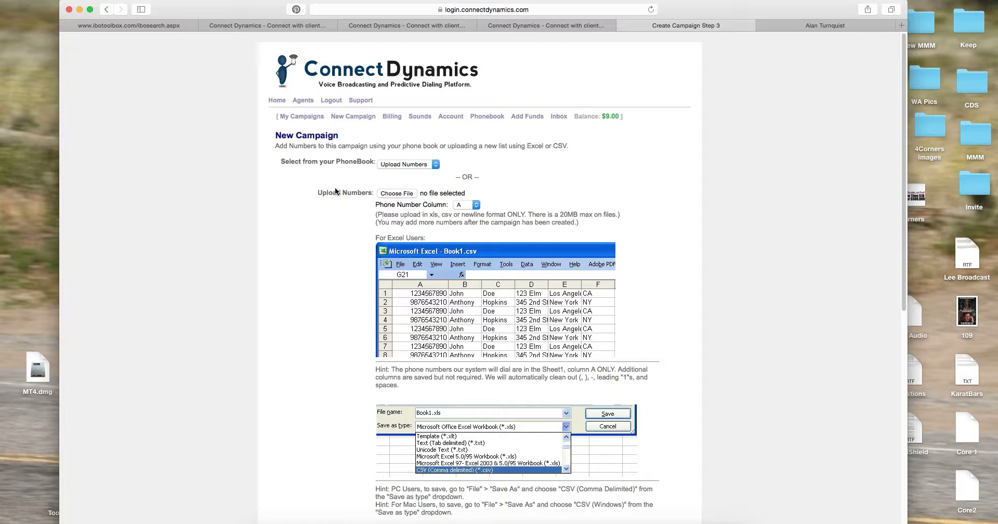
Select Ambit Energy.csv as the number list file to upload
click(397, 193)
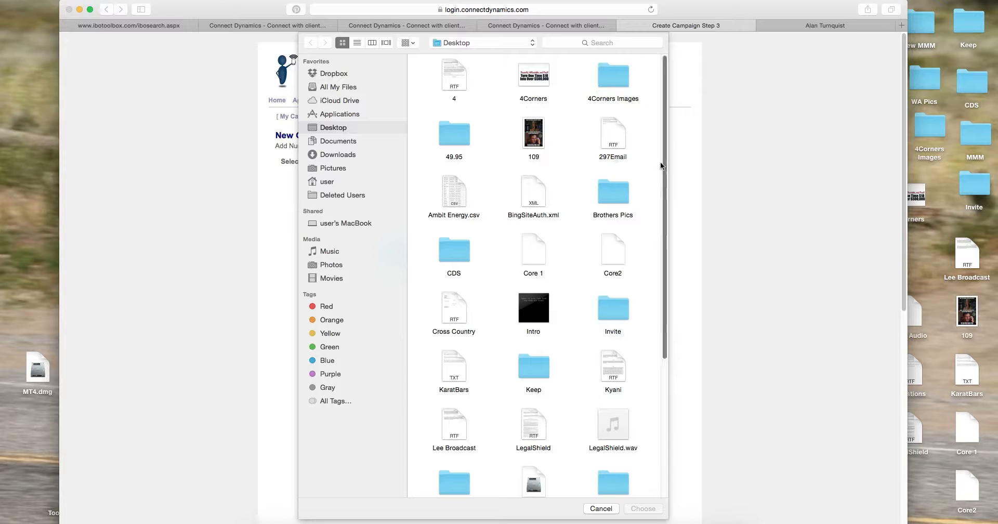
click(462, 196)
click(644, 509)
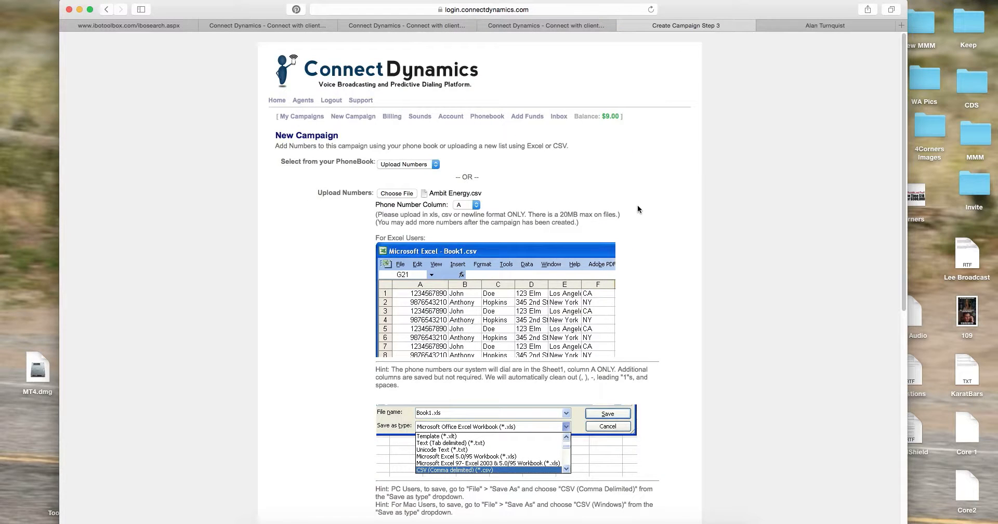
Set column C as the Phone Number Column for the uploaded list
scroll(725, 207, down, 10)
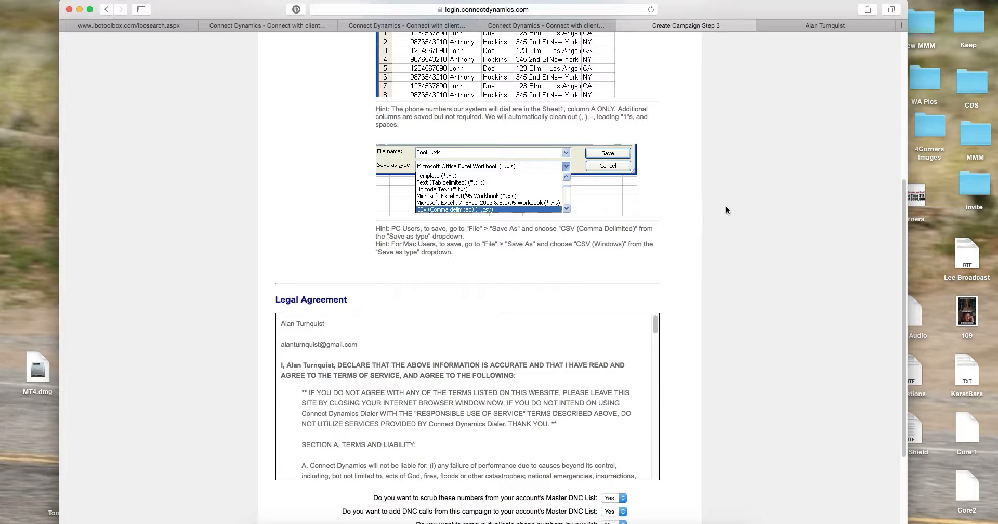
drag(905, 297, 670, 176)
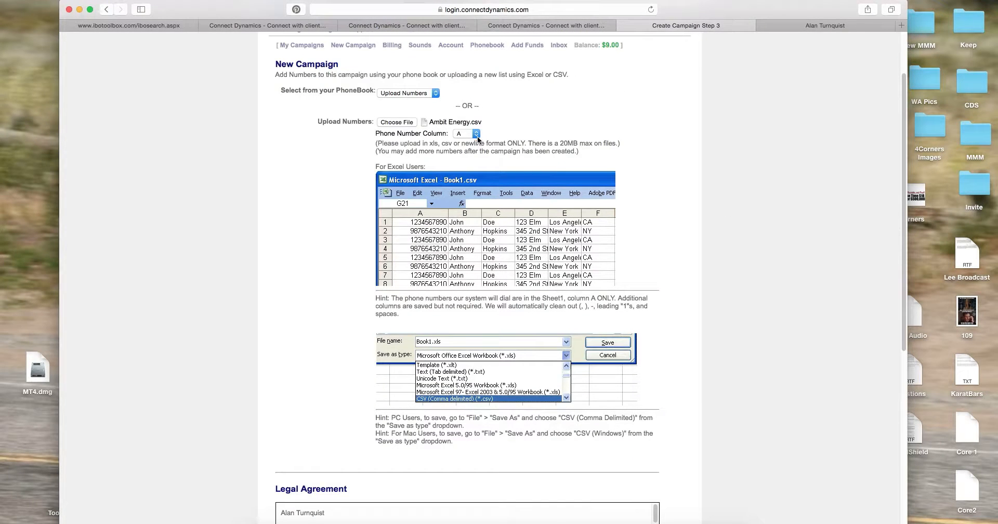
click(476, 133)
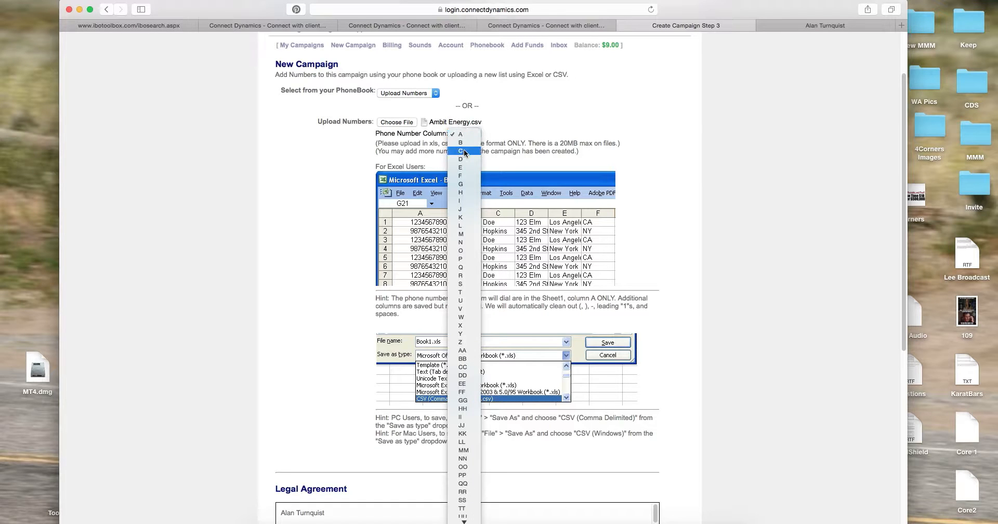
click(463, 151)
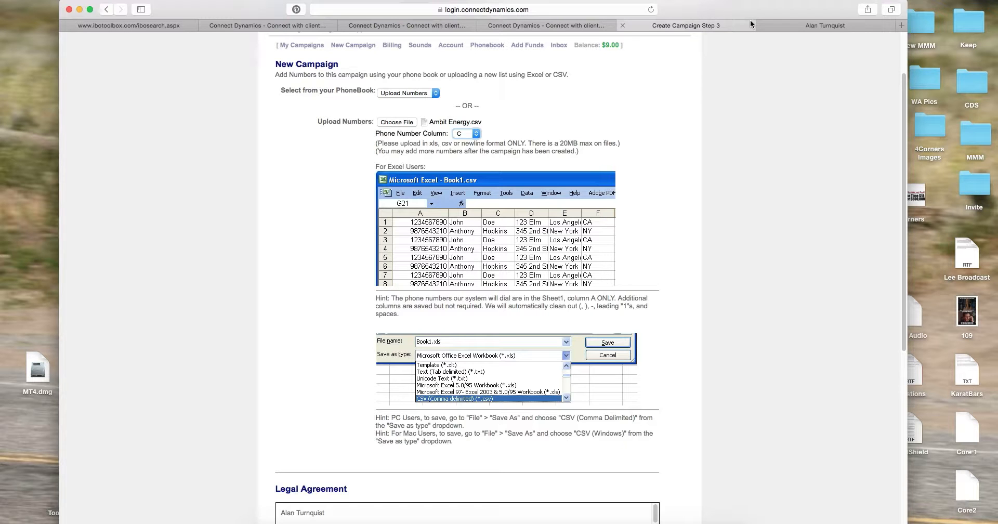
drag(734, 9, 743, 10)
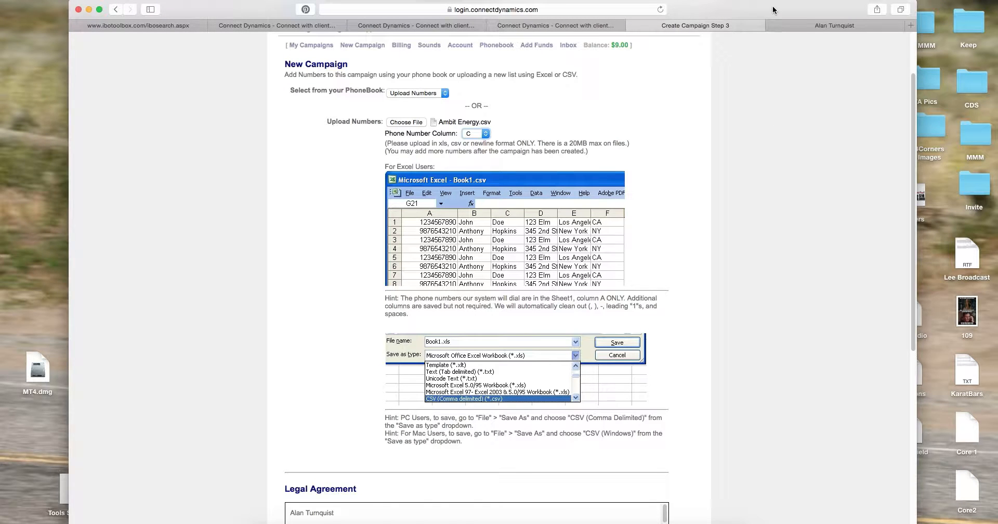
drag(774, 9, 776, 9)
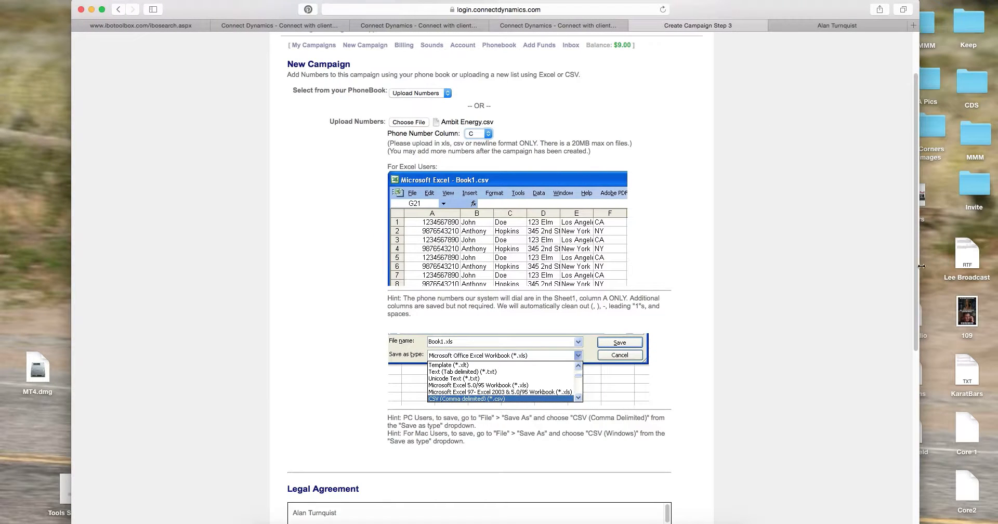
mouse_move(917, 257)
mouse_down()
mouse_move(919, 312)
mouse_move(918, 256)
mouse_up()
Set Remove Duplicates to Yes, enter the SAN number, initials and 'I agree', and submit
scroll(478, 260, down, 10)
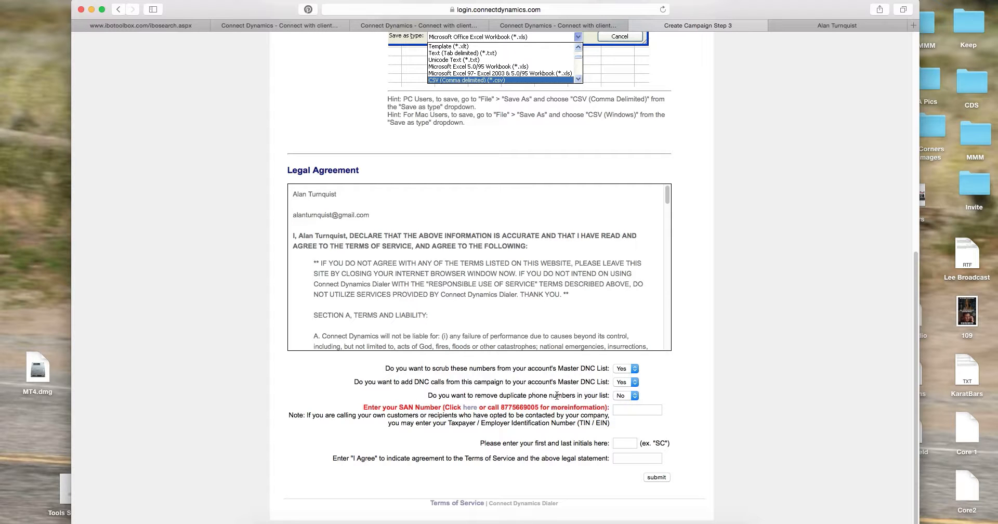
click(634, 396)
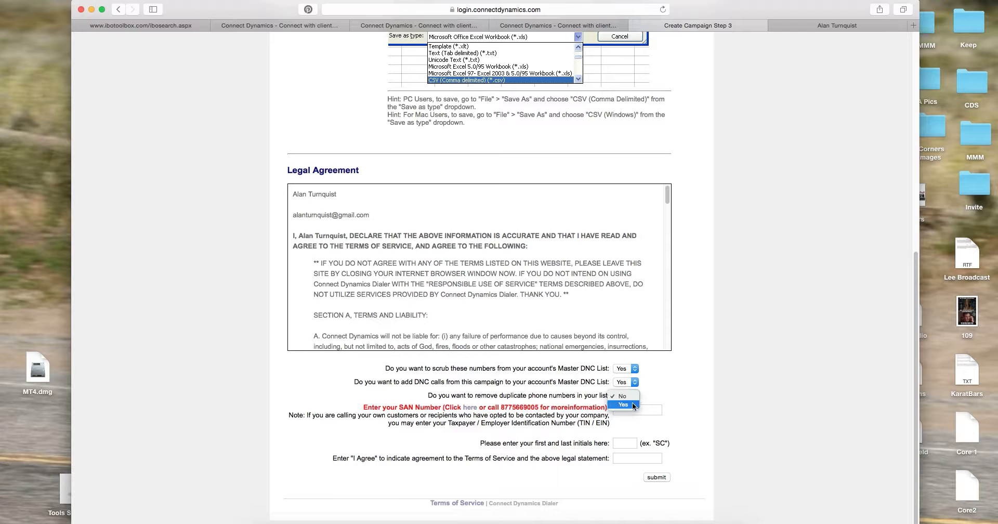
click(633, 405)
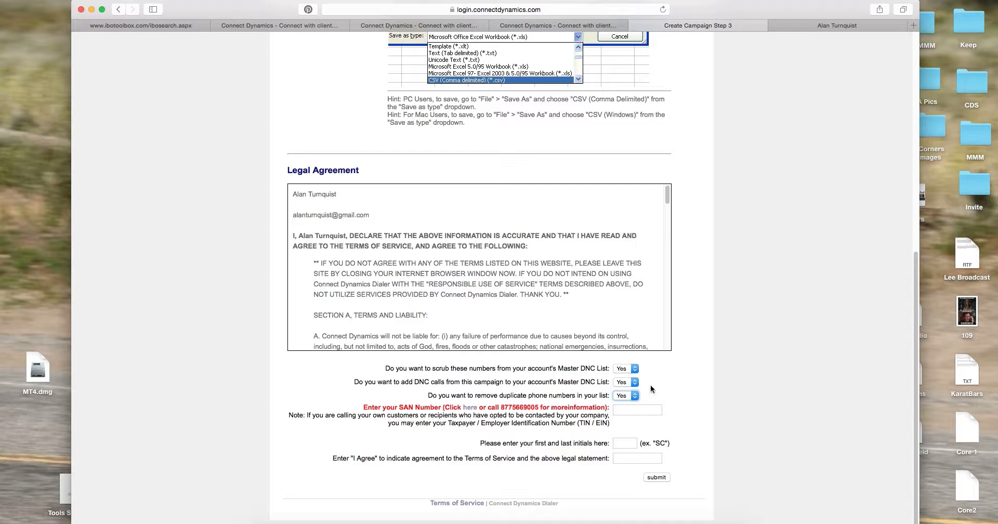
click(656, 412)
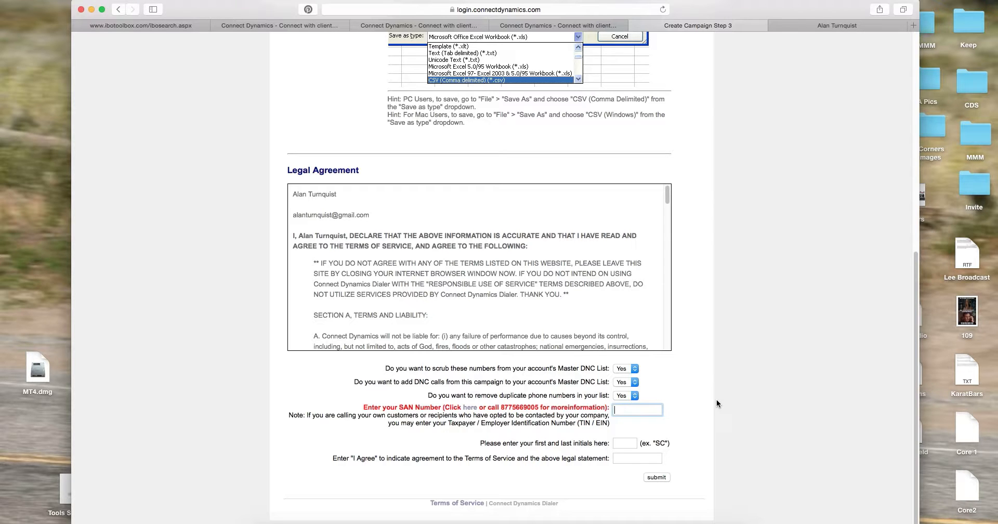
text(555121212)
click(626, 444)
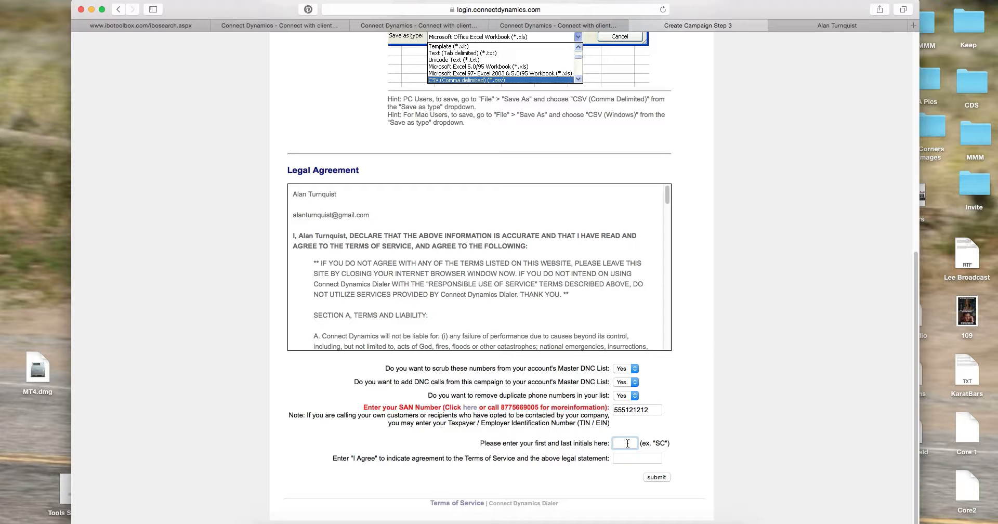
text(At)
key(Tab)
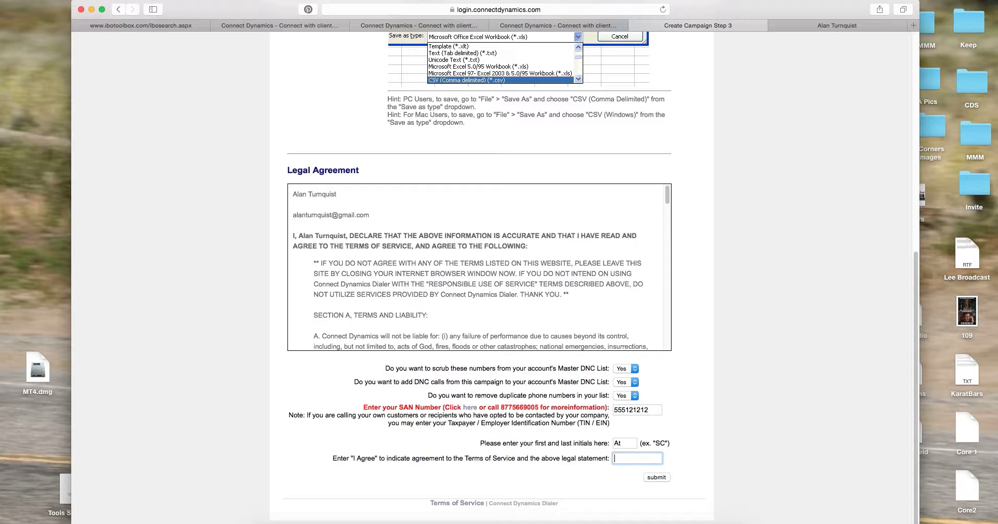
text(I agree)
click(656, 477)
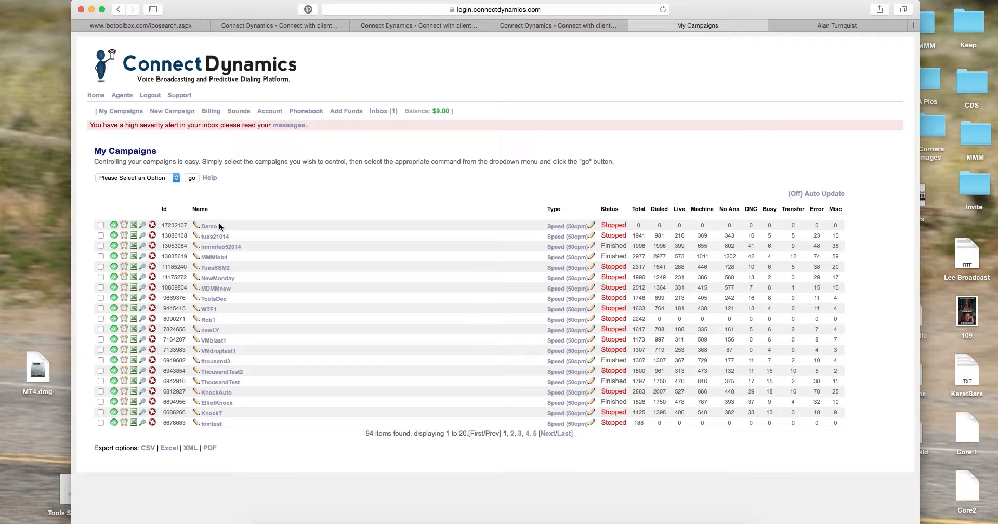
Review the high-severity alerts, then tick the Demo campaign and choose Schedule Campaign
click(294, 125)
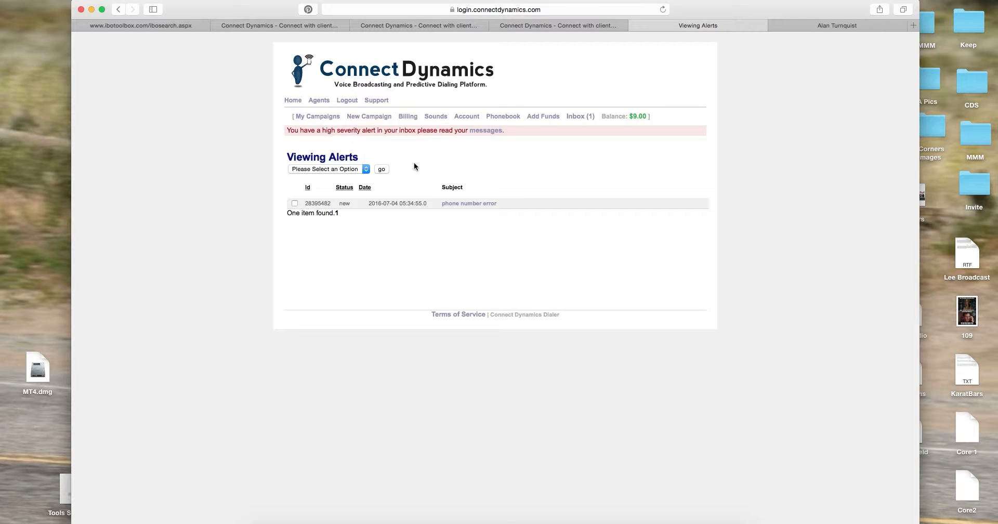
click(119, 9)
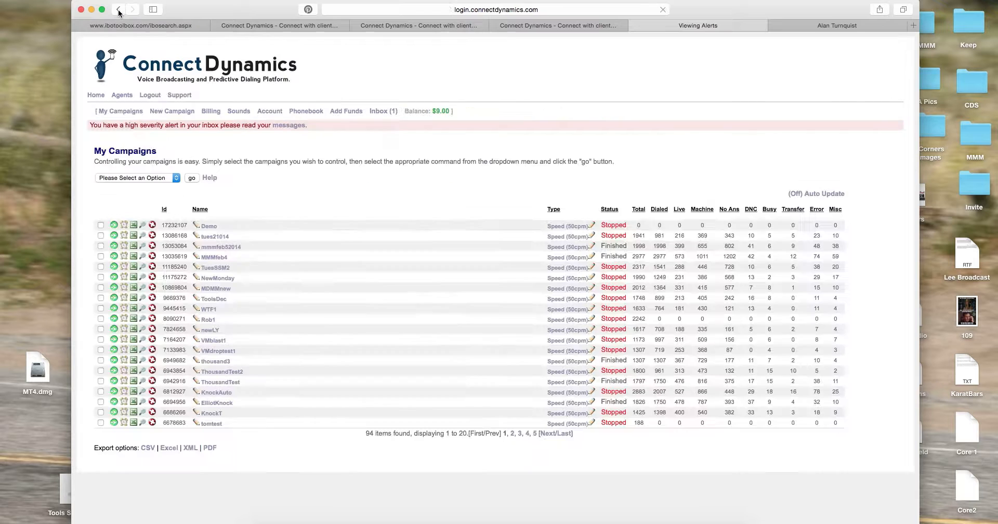
click(101, 224)
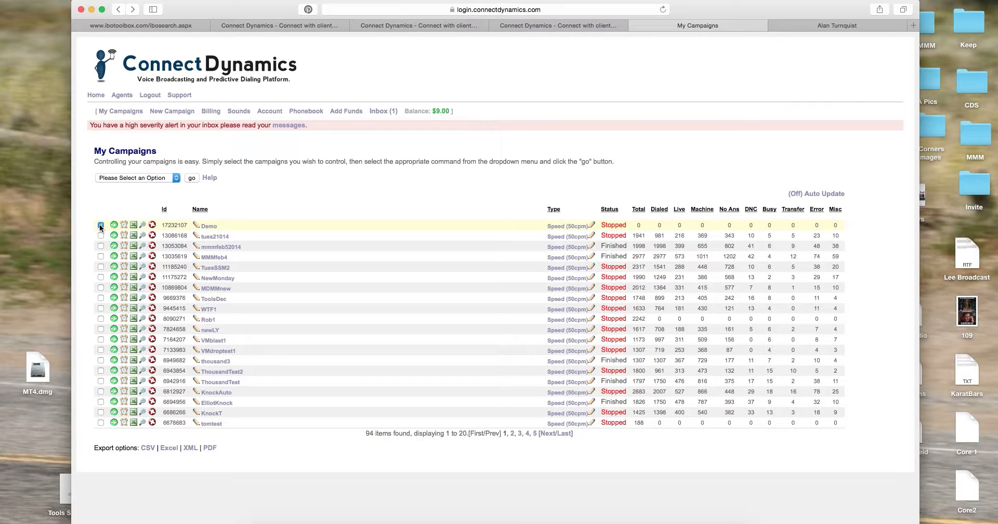
click(177, 178)
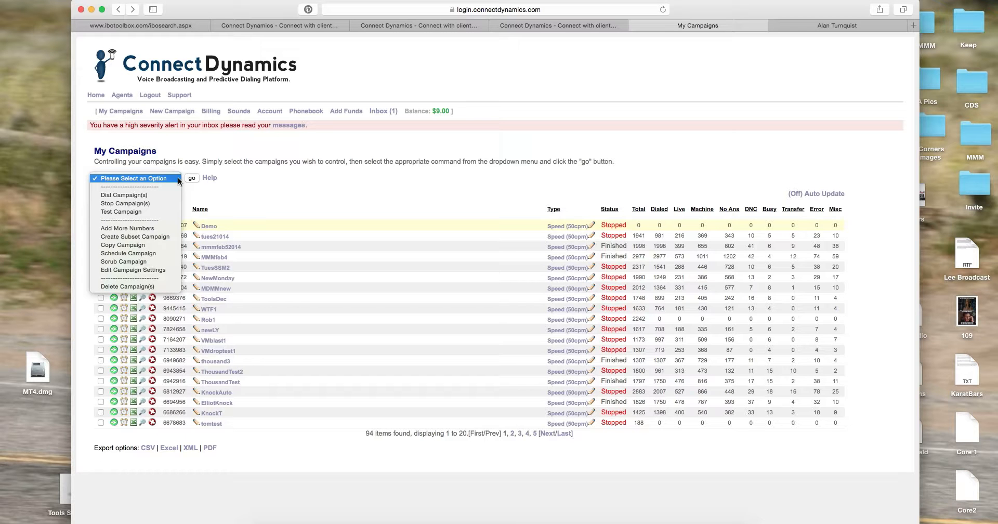
click(154, 255)
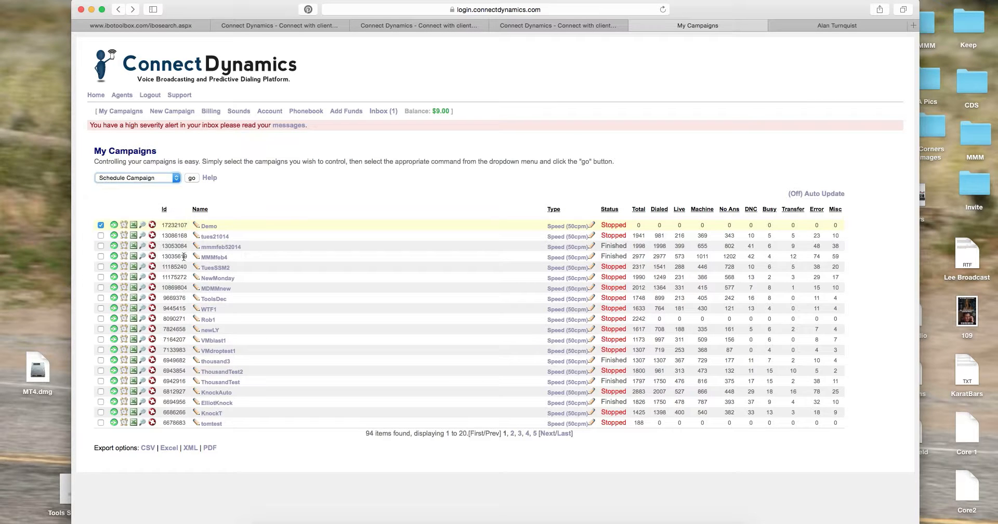
Apply Schedule Campaign and set start day 07/04/2016 with (GMT -5:00) Eastern Standard Time
click(192, 178)
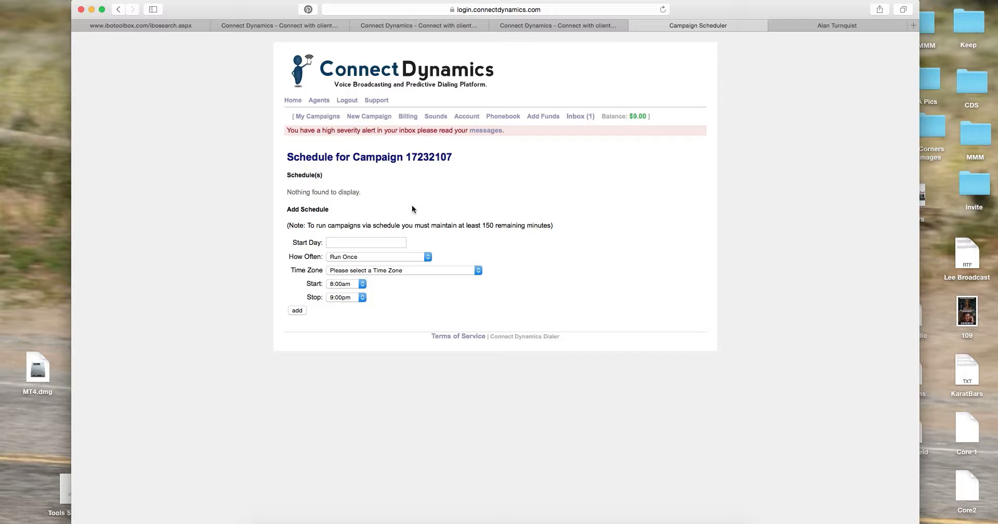
click(384, 242)
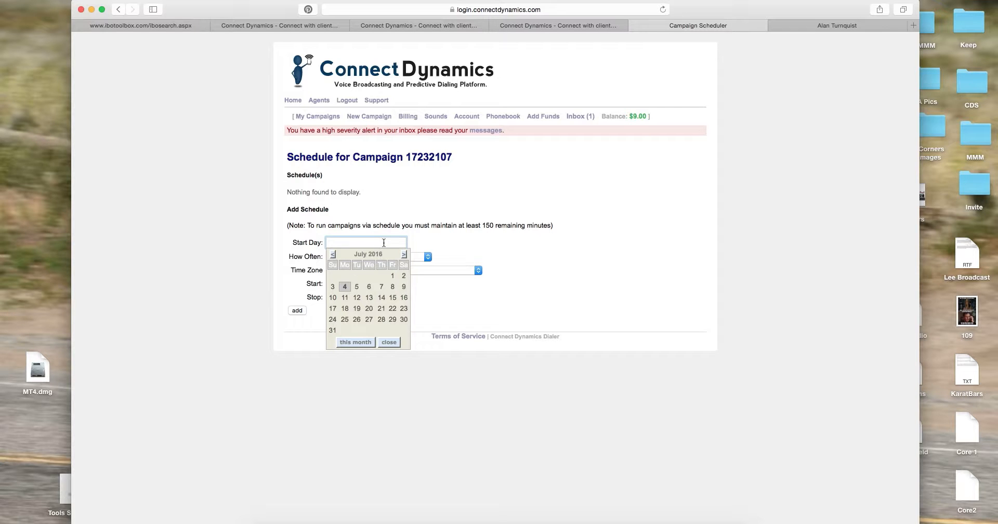
click(346, 287)
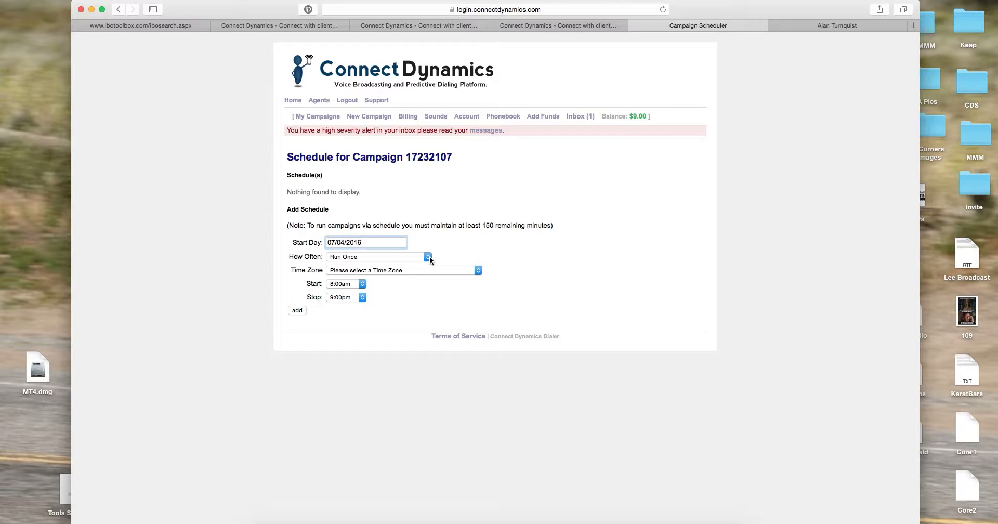
click(478, 271)
click(469, 254)
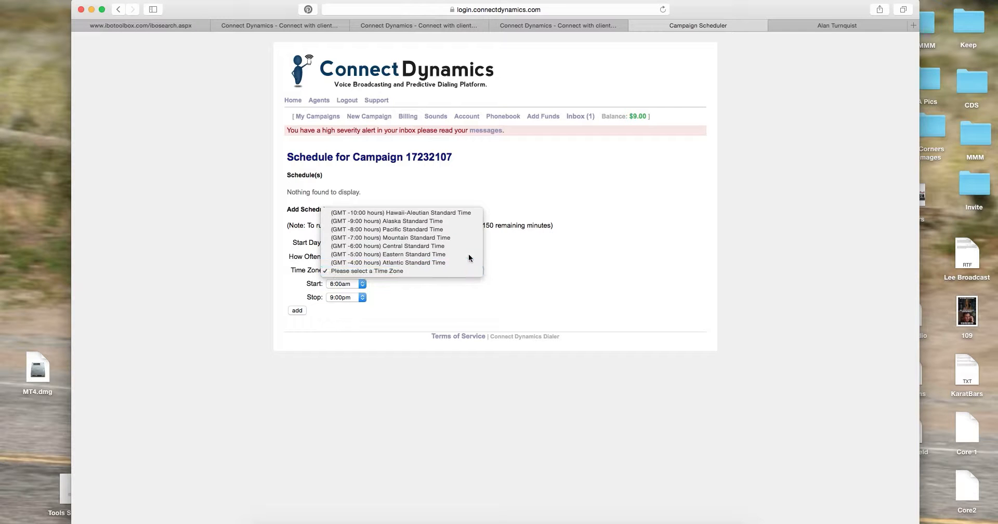
Set the run's start time to 1:00pm and keep the stop time at 9:00pm
click(361, 284)
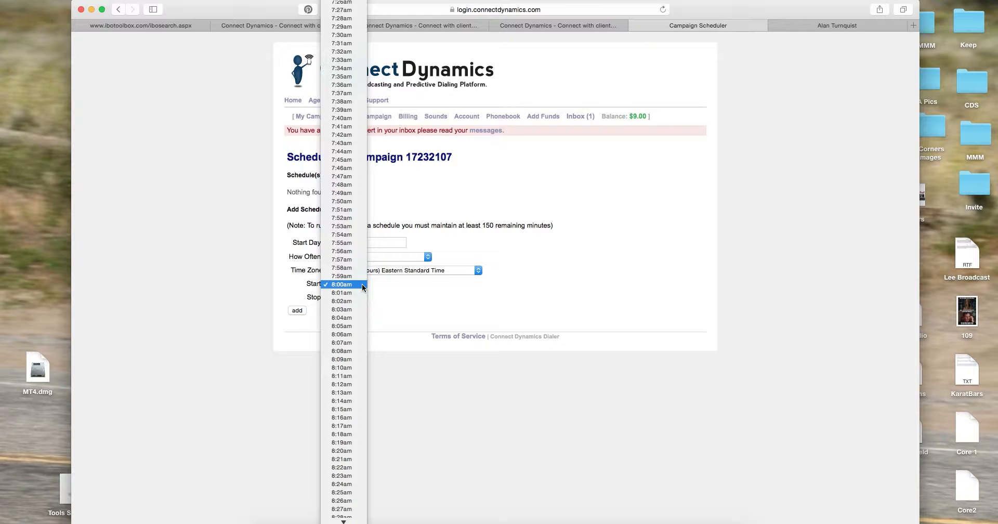
mouse_move(343, 522)
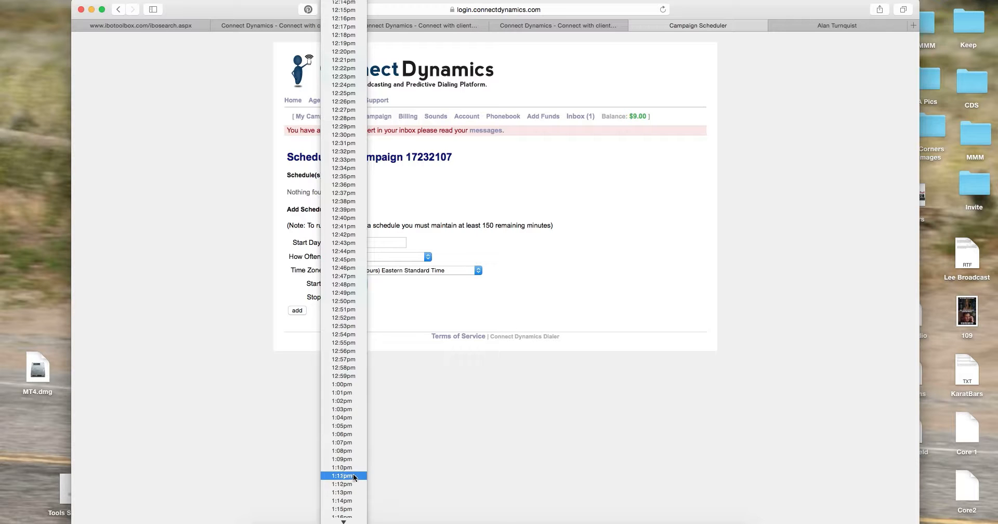
click(347, 383)
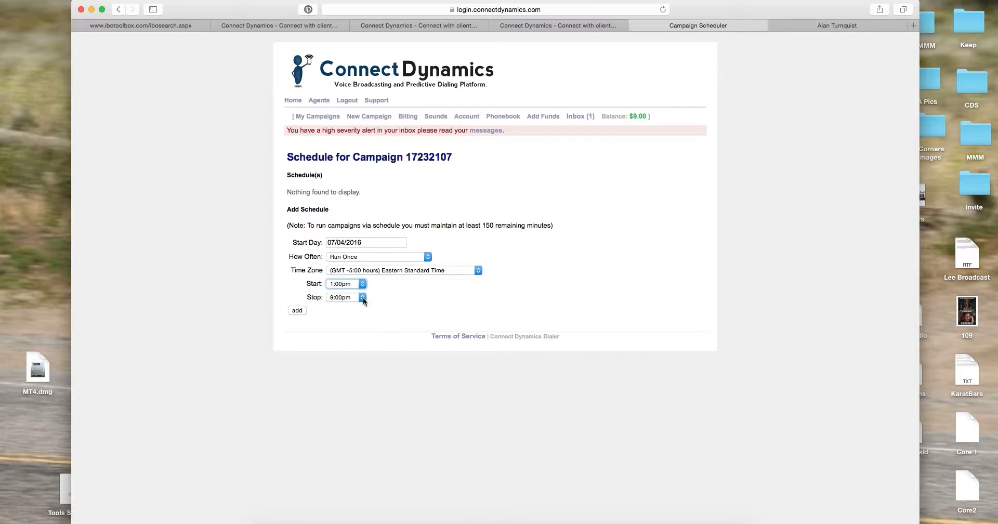
click(363, 297)
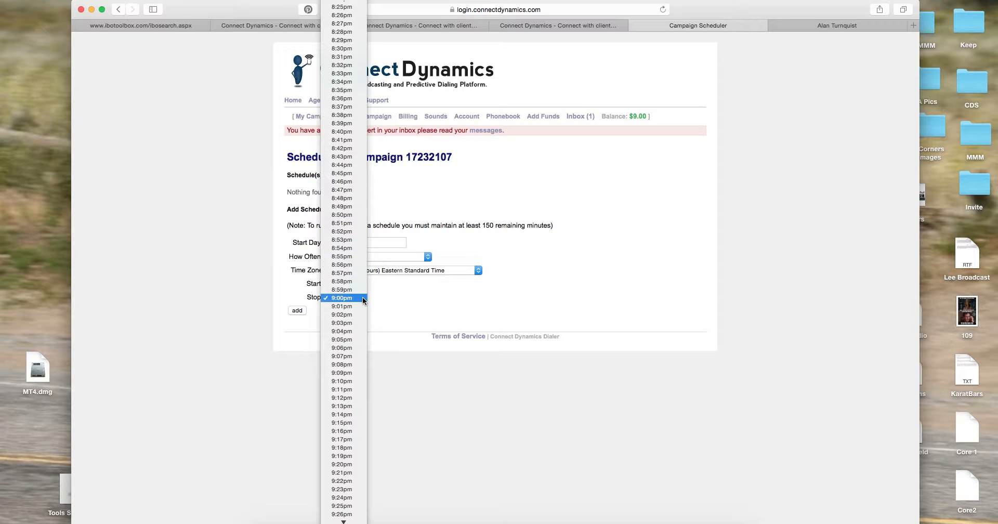
click(547, 386)
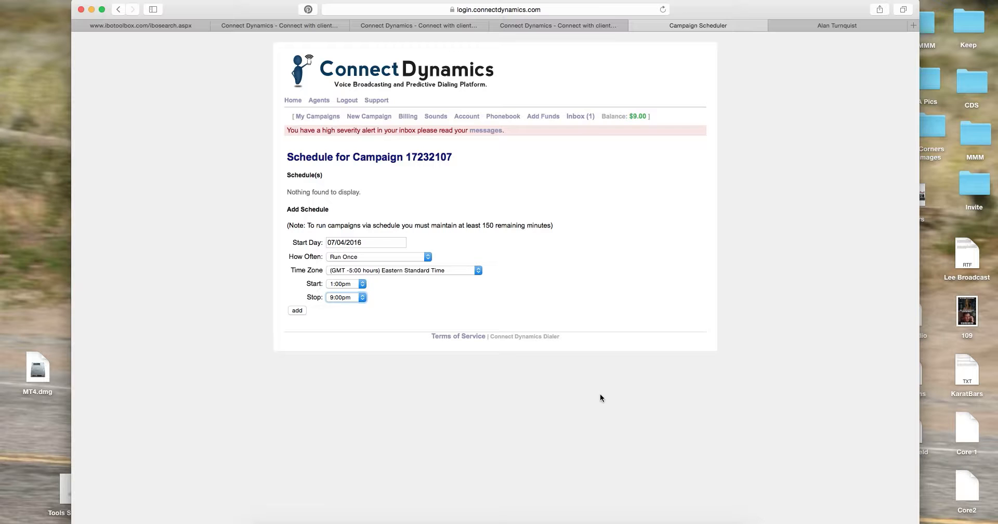